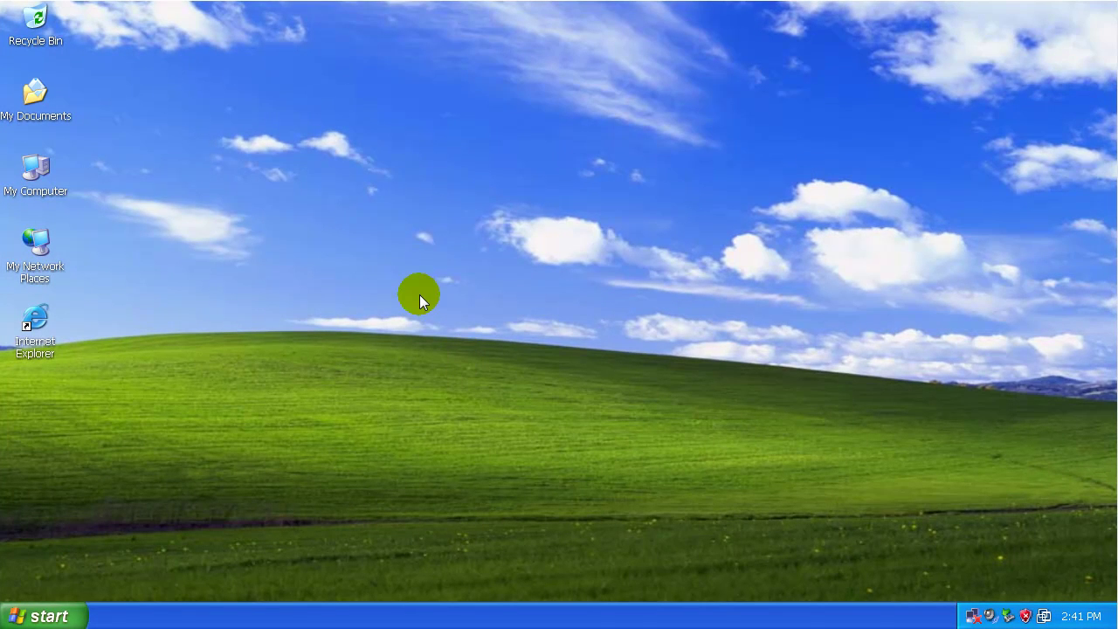
Open Internet Explorer and load its home page.
left_click(46, 318)
left_click(45, 315)
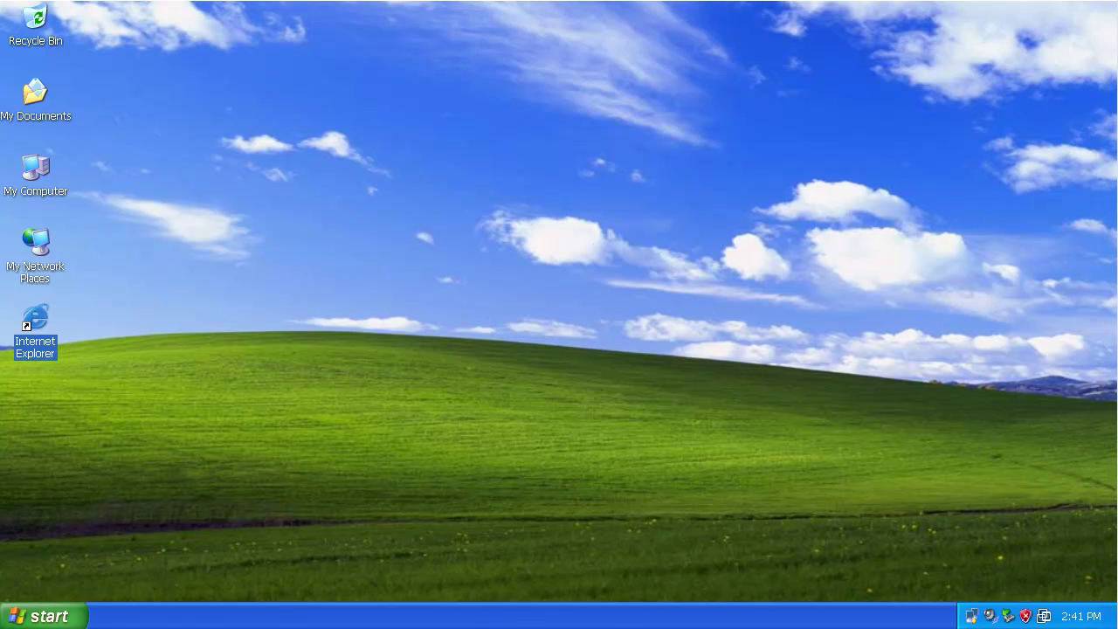
left_click(43, 325)
double_click(43, 325)
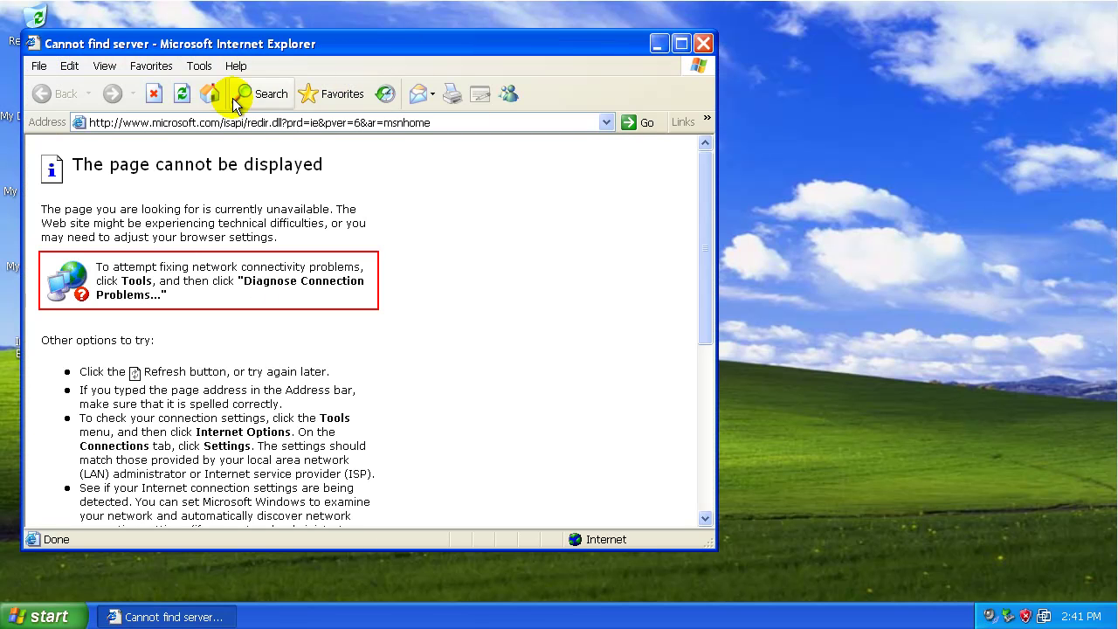
left_click(209, 96)
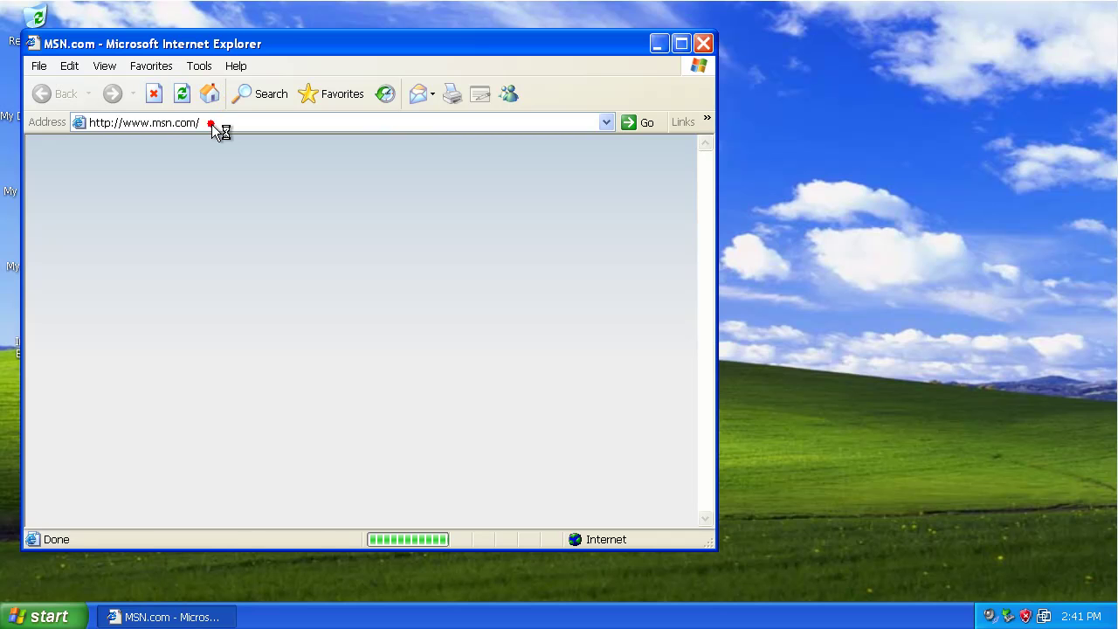
left_click(211, 123)
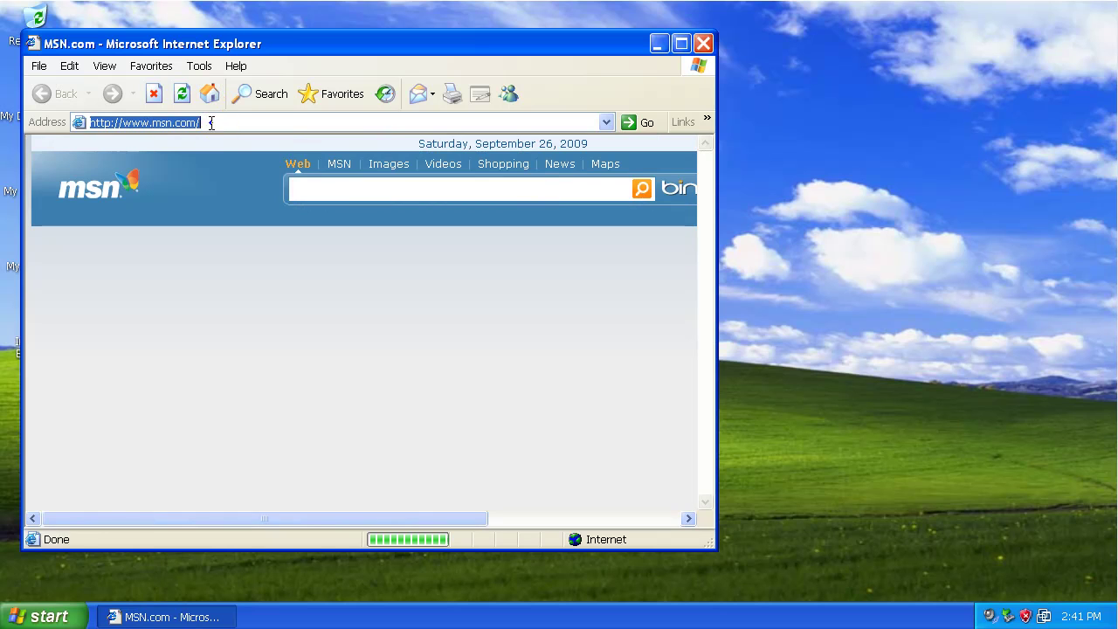
right_click(211, 123)
left_click(264, 186)
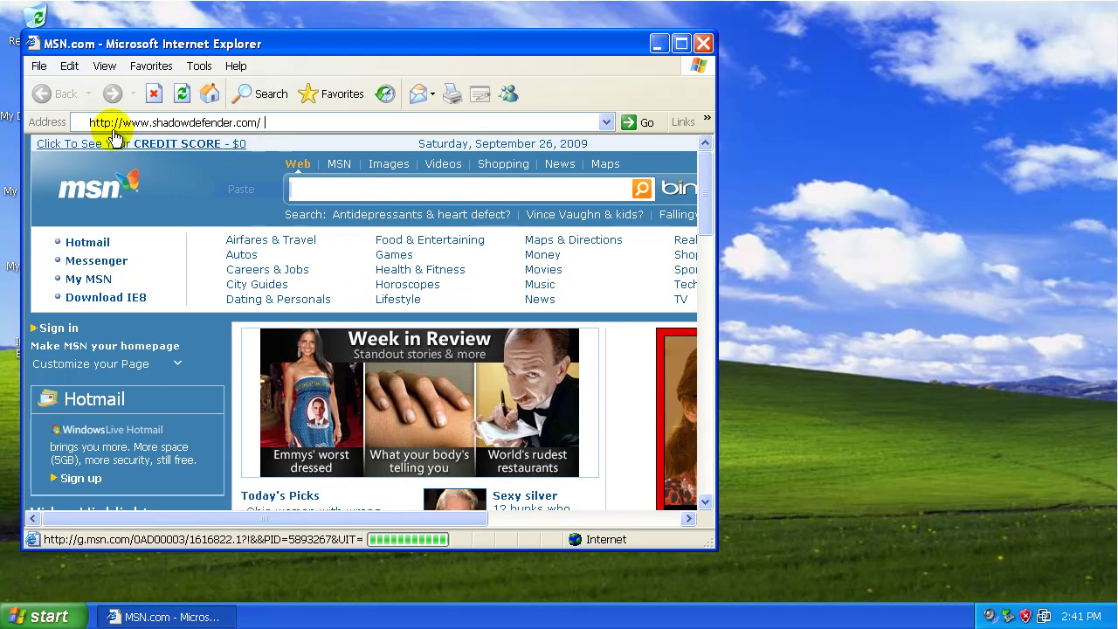
key("Return")
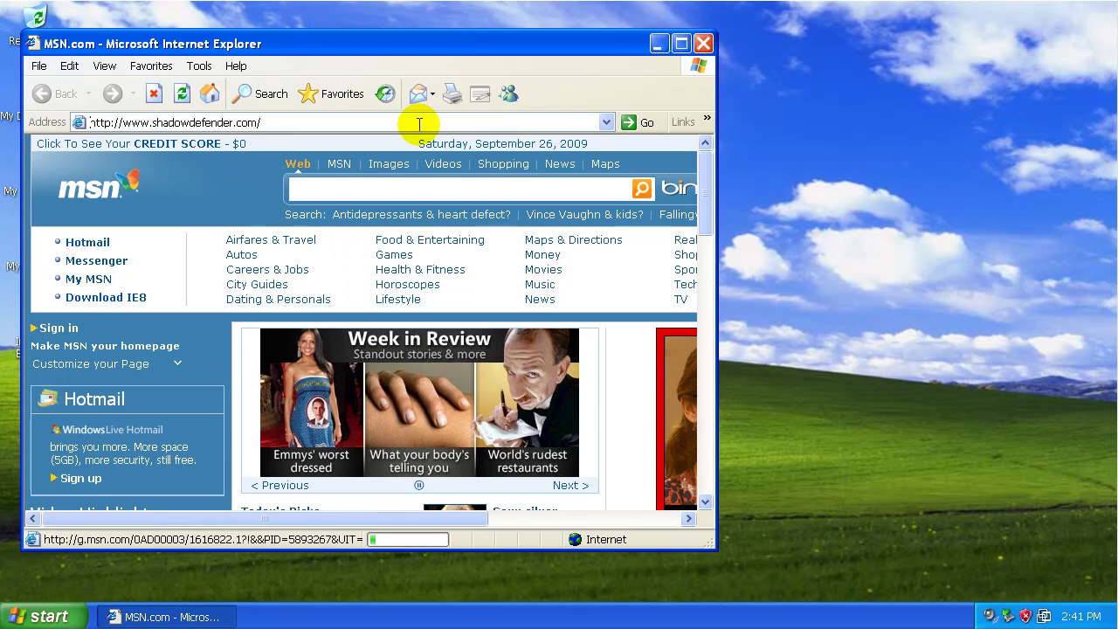
left_click(680, 43)
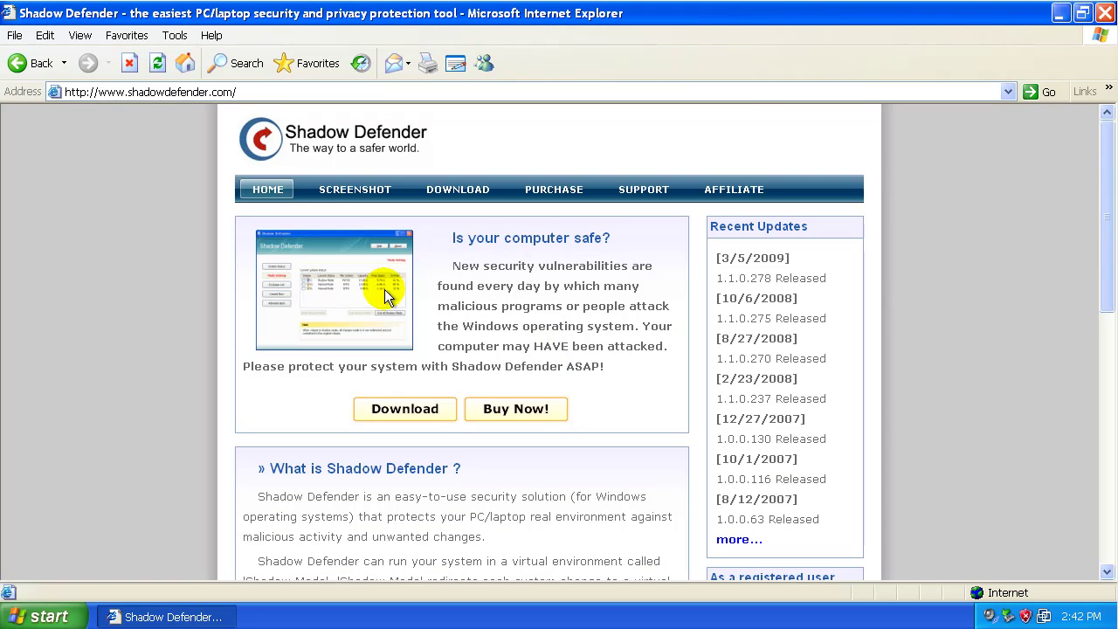
Read through the Shadow Defender home page, including the product description, the features and the benefits for its users.
scroll(563, 266, "down", 5)
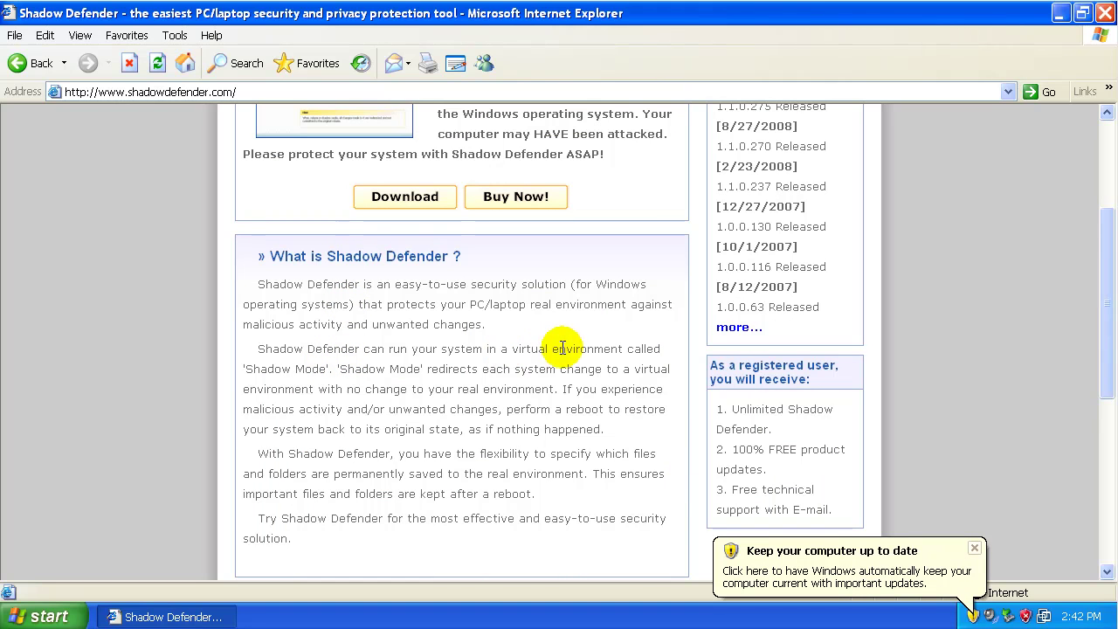
scroll(522, 418, "down", 2)
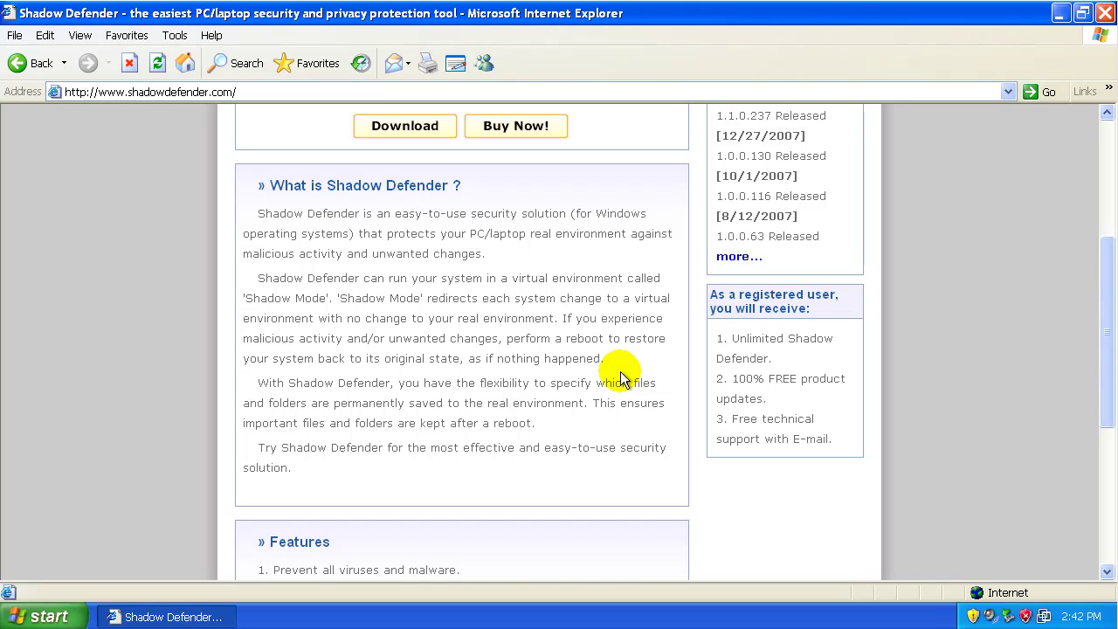
scroll(561, 392, "down", 5)
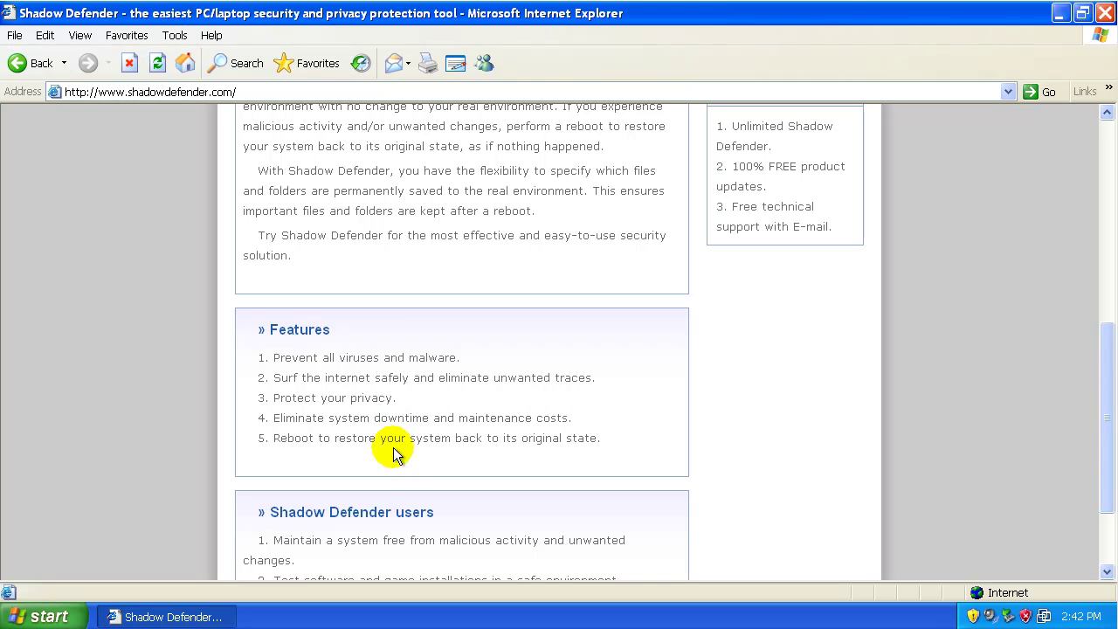
scroll(659, 417, "down", 3)
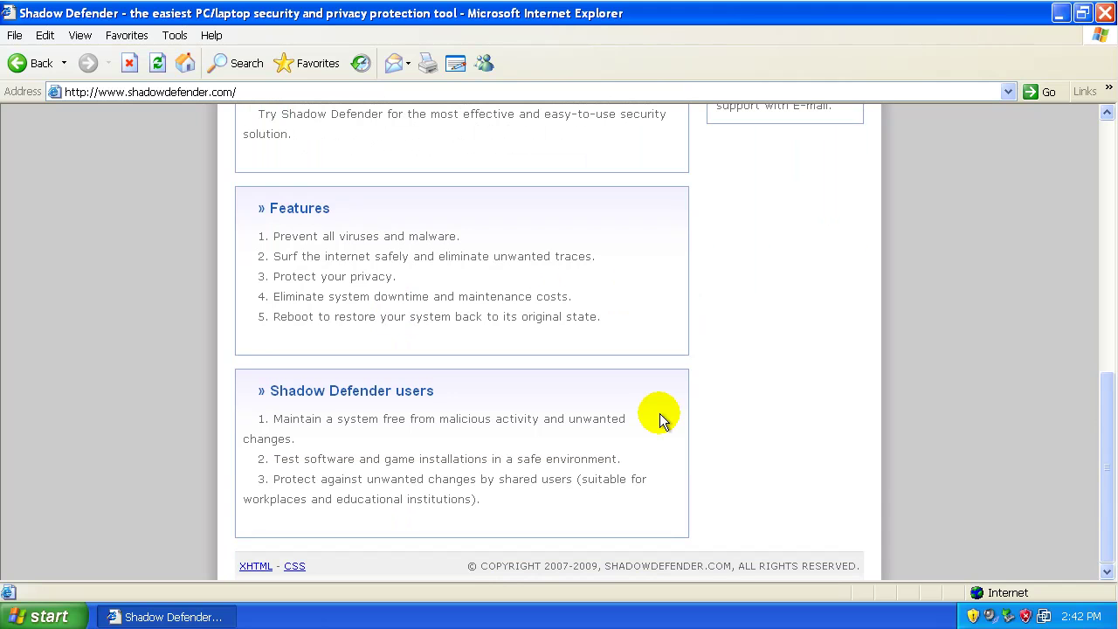
scroll(660, 417, "up", 15)
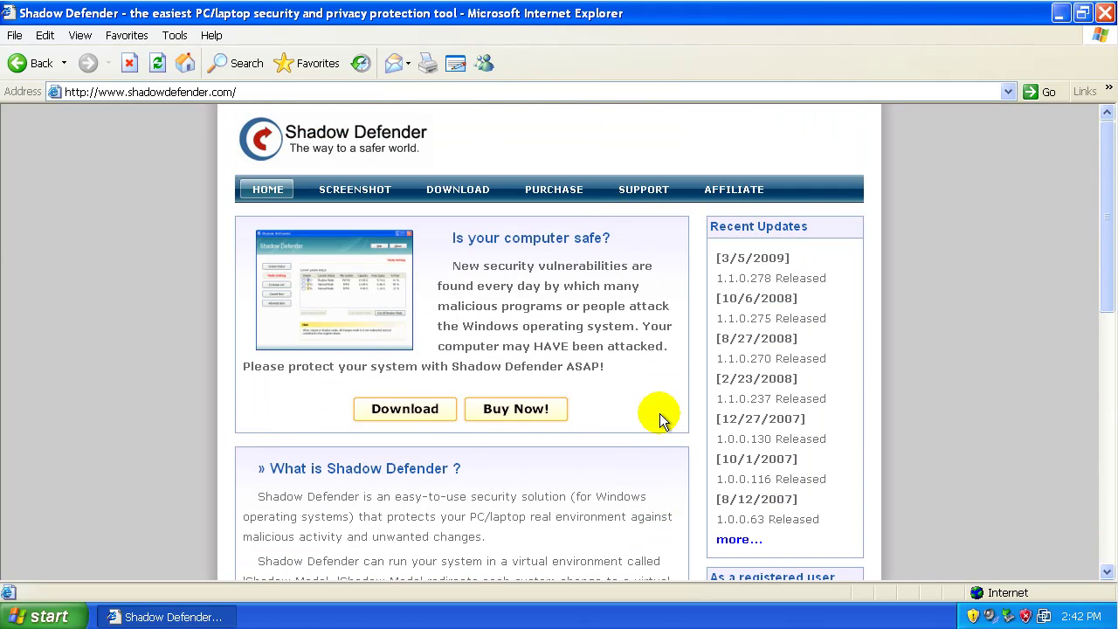
Download SD1.1.0.278_Setup.exe from the site's download page and run it despite the unknown publisher.
left_click(451, 187)
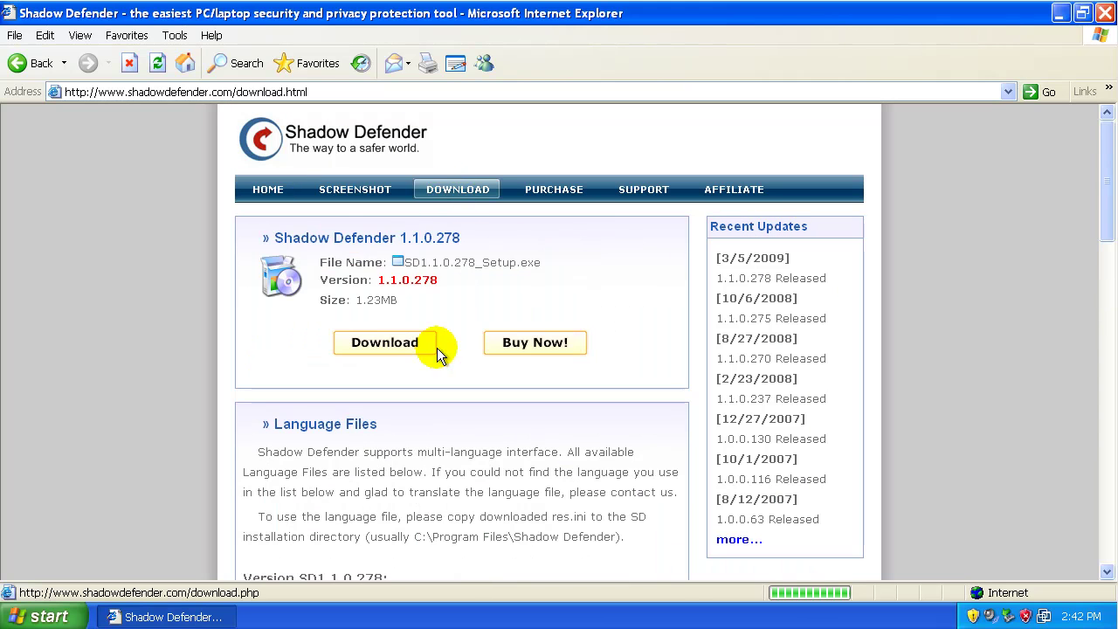
left_click(390, 343)
left_click(533, 322)
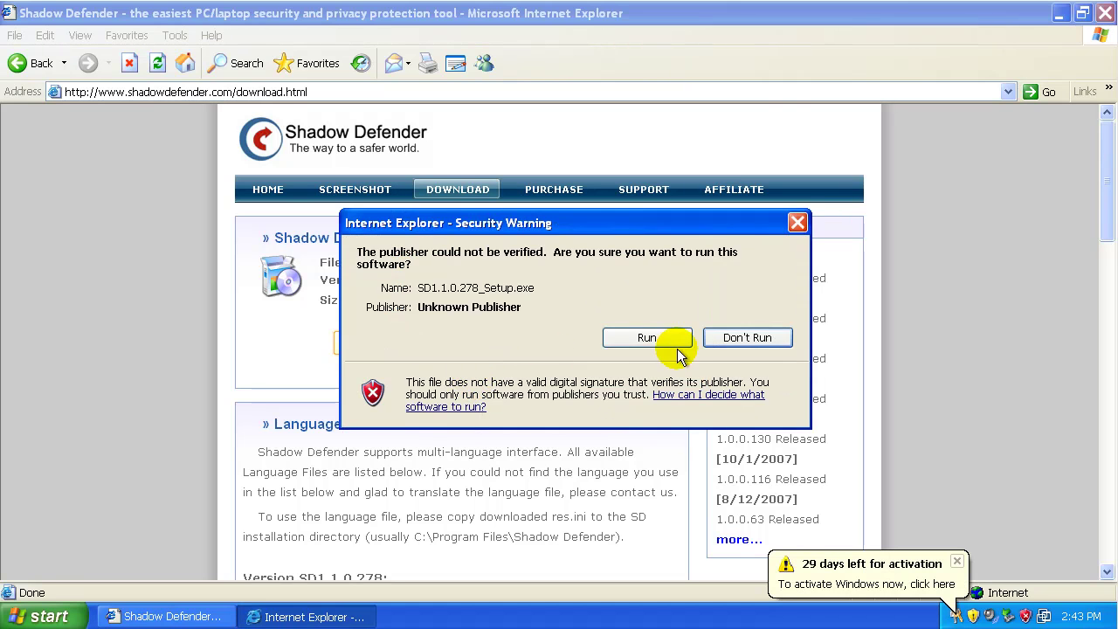
left_click(657, 338)
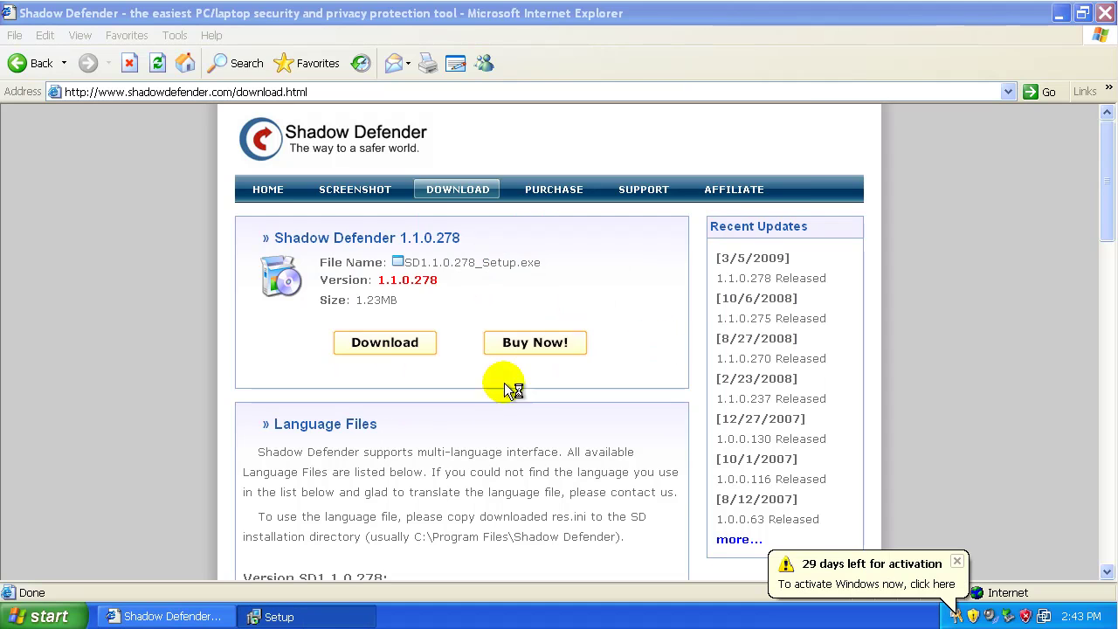
Install Shadow Defender with the prefilled user information and a desktop icon but no Quick Launch icon, and finish the setup.
left_click(684, 474)
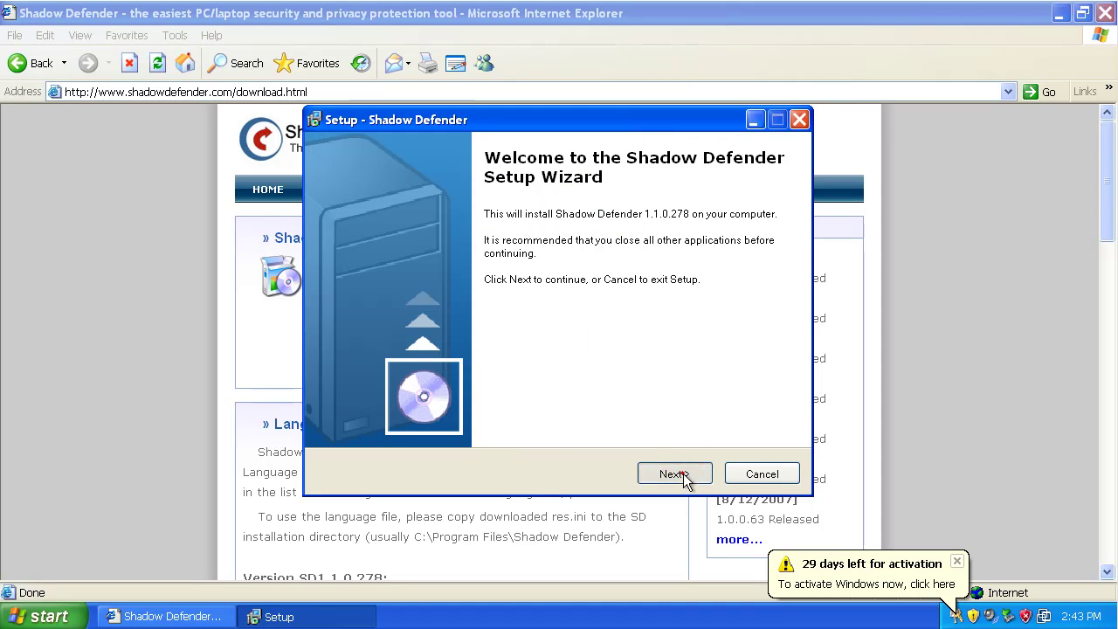
left_click(430, 415)
left_click(670, 473)
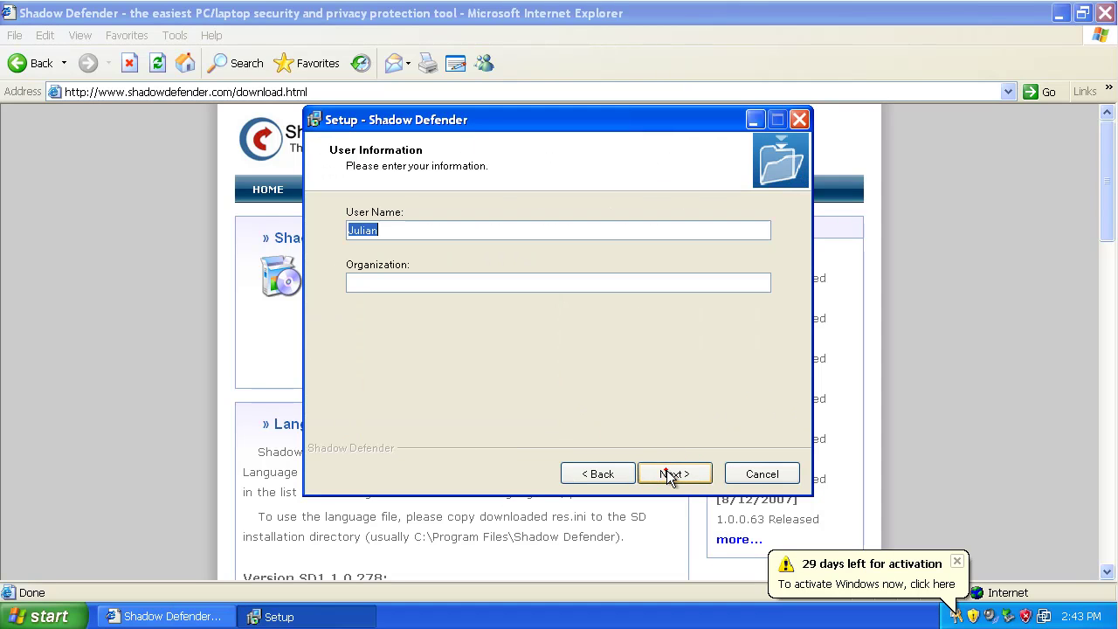
left_click(669, 473)
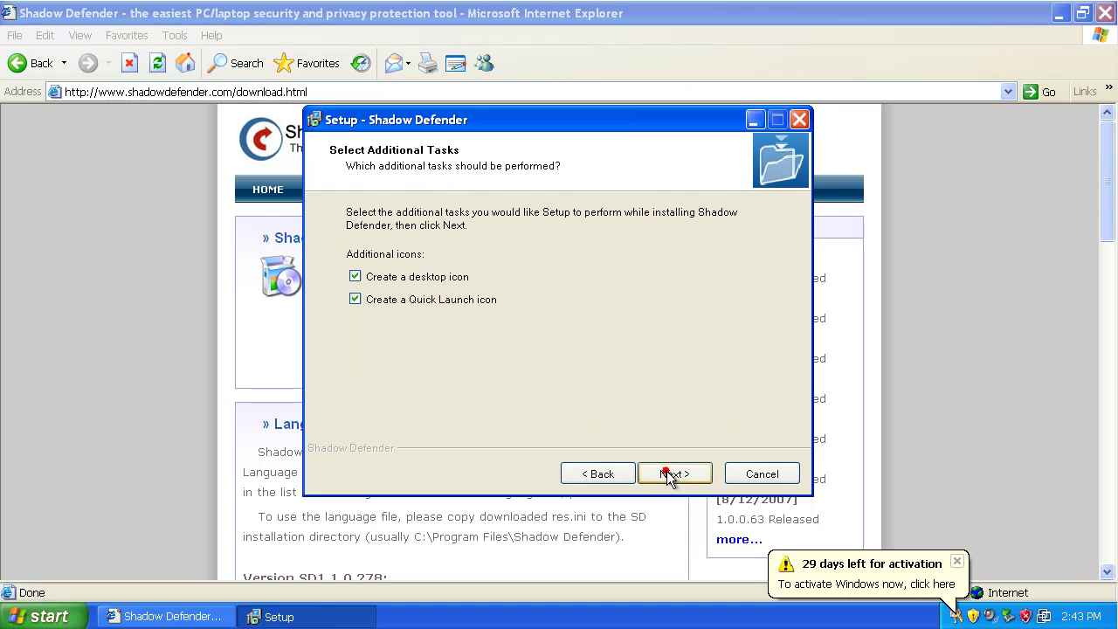
left_click(370, 300)
left_click(674, 473)
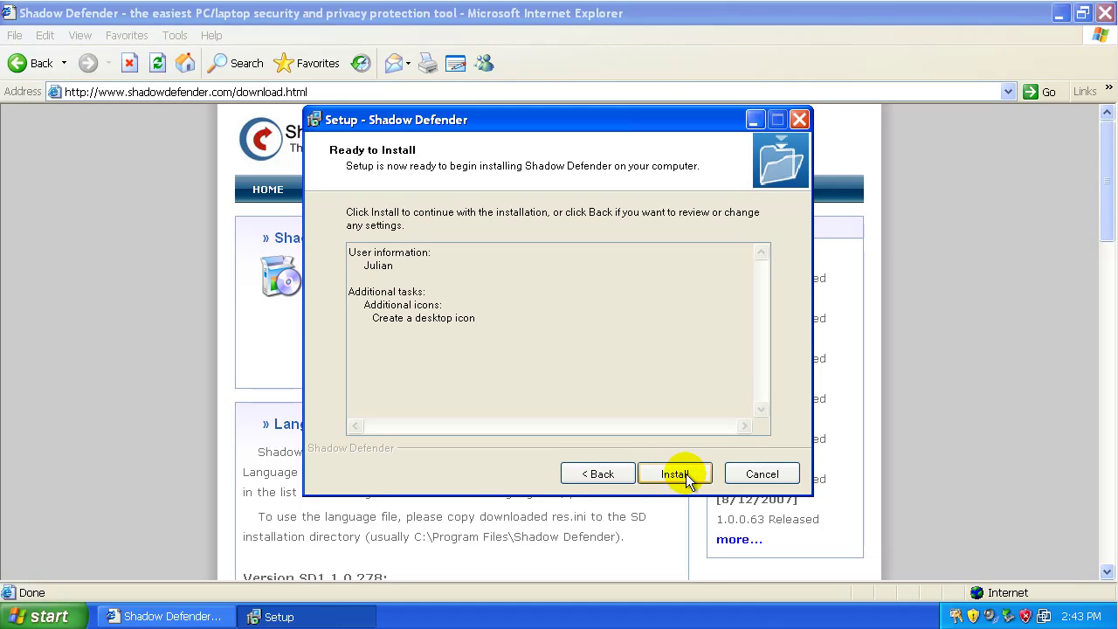
left_click(684, 474)
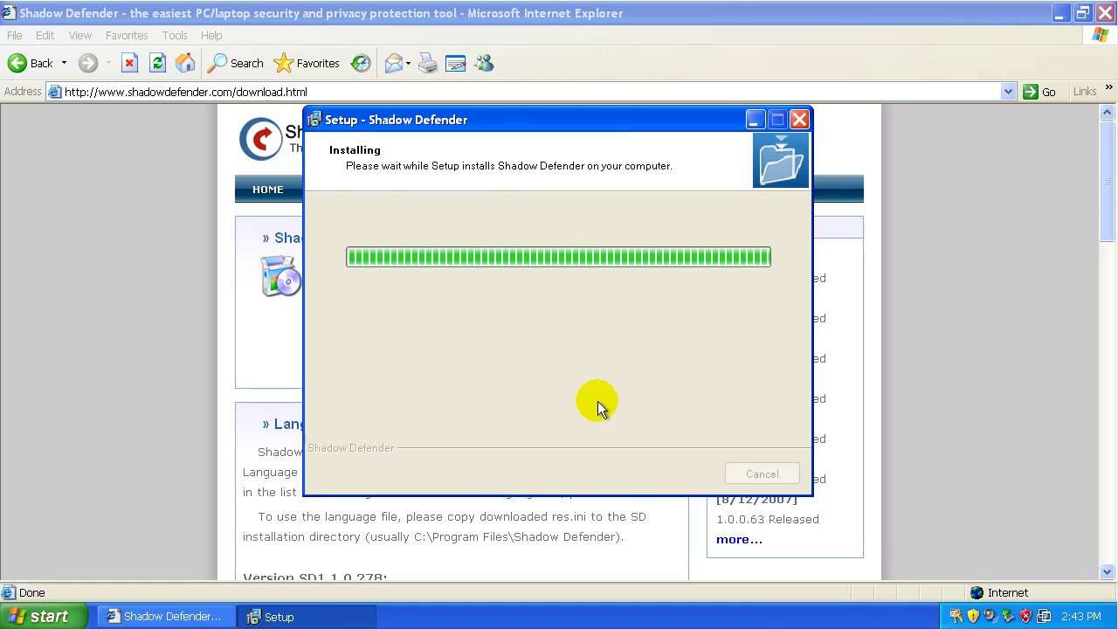
left_click(676, 473)
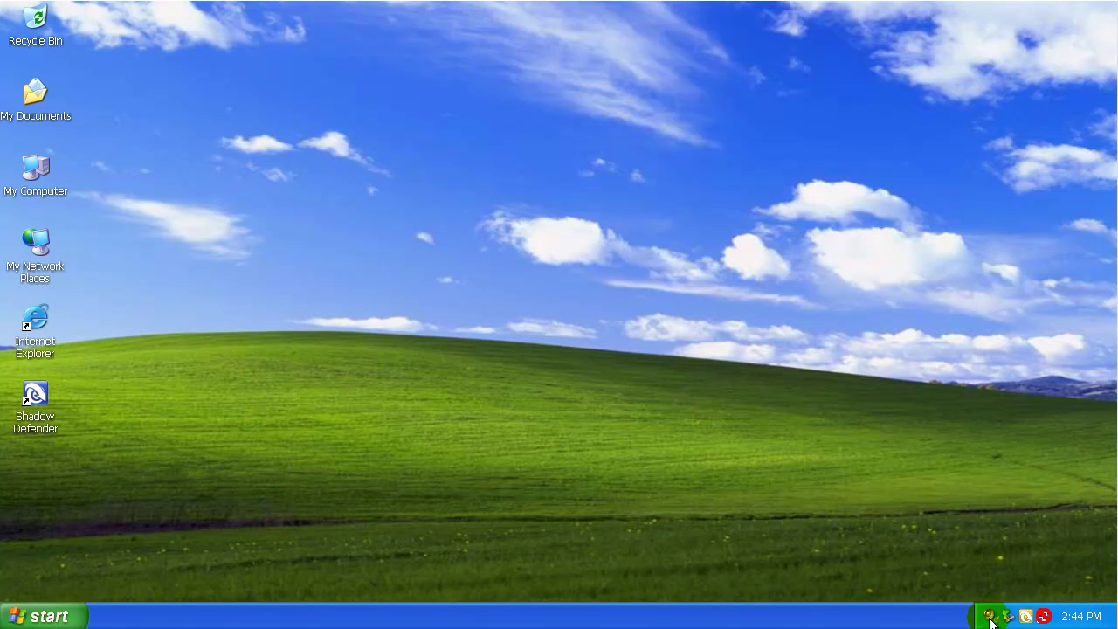
Open Shadow Defender, postpone the registration and dismiss the antivirus notification.
right_click(1031, 617)
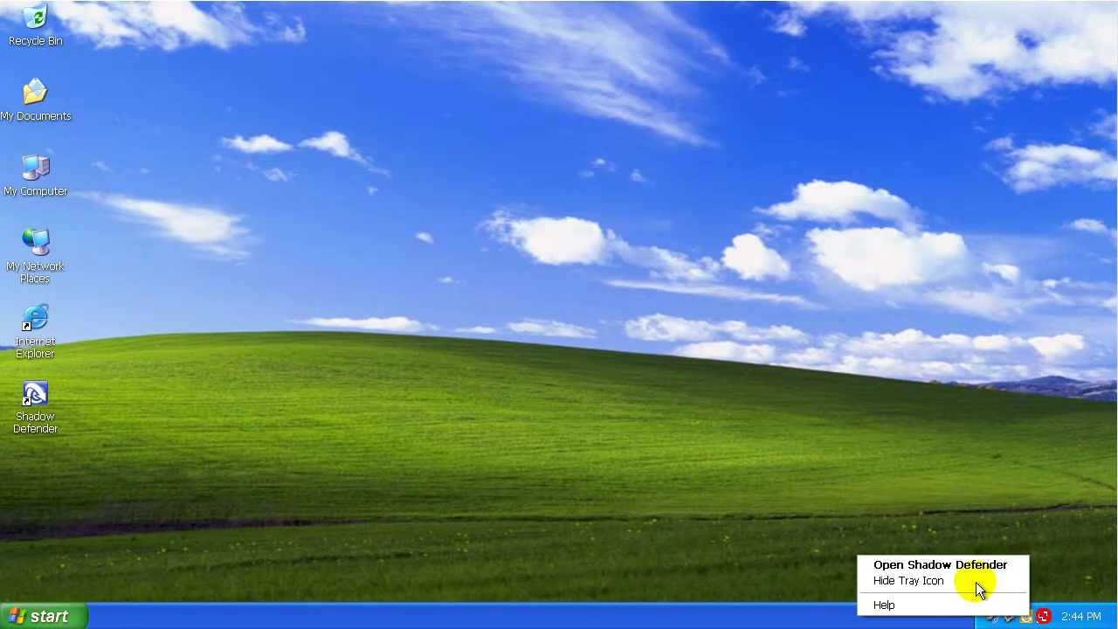
left_click(977, 566)
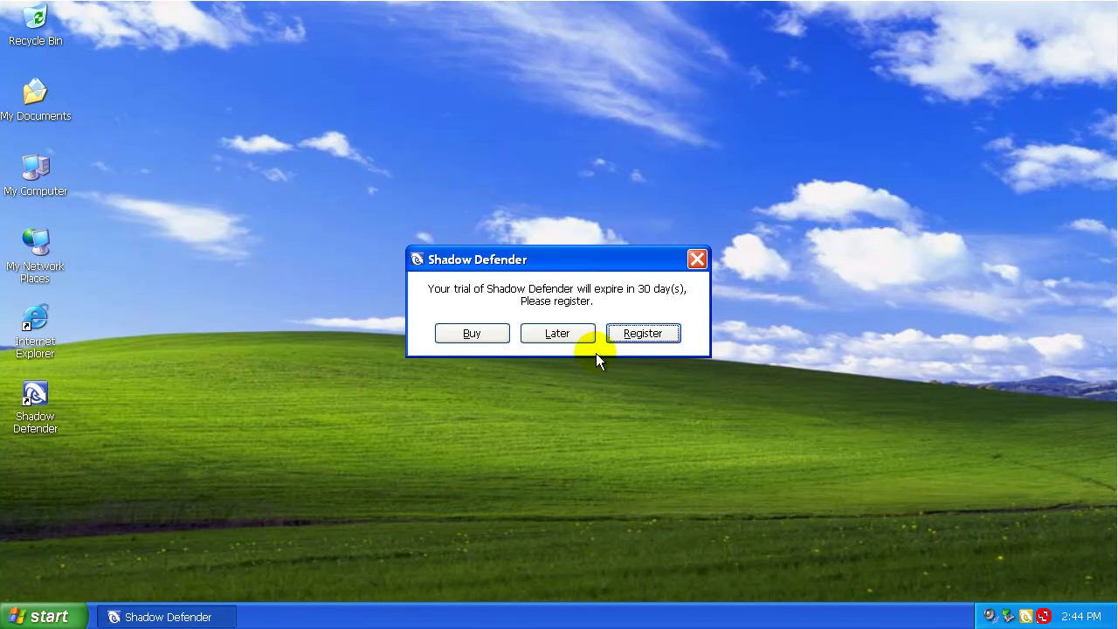
left_click(554, 334)
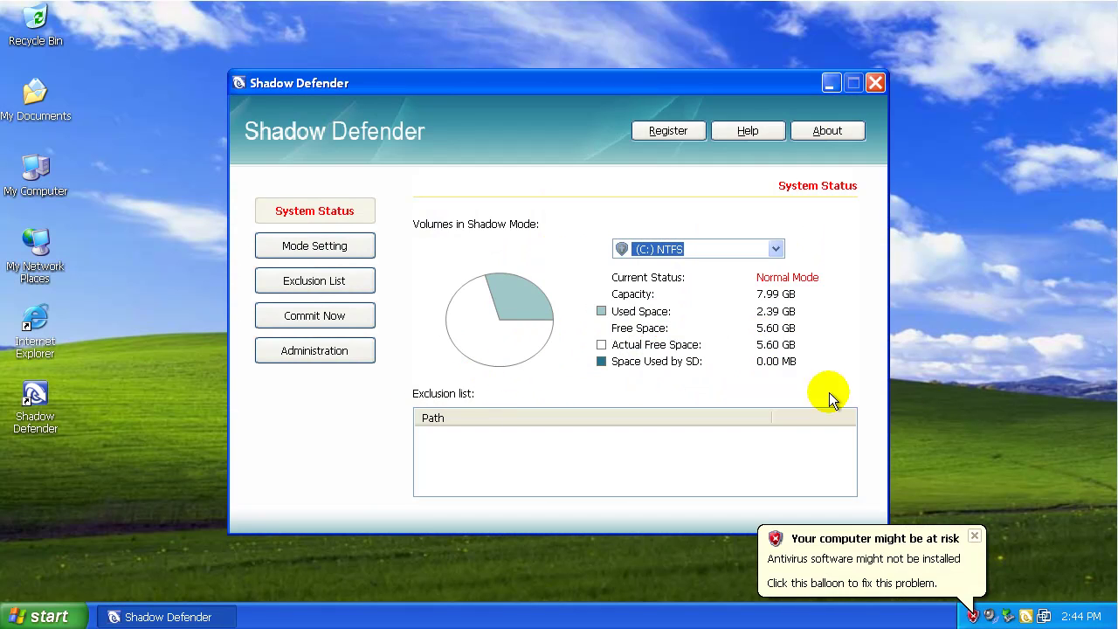
left_click(975, 535)
left_click(626, 80)
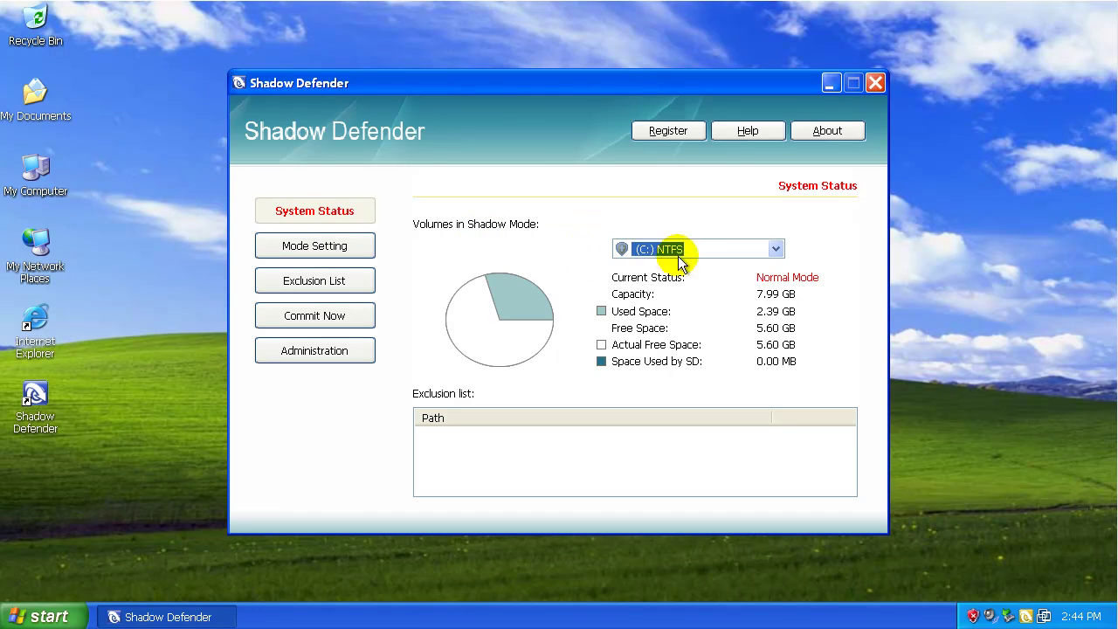
Put volume C: into Shadow Mode with the option Exit Shadow Mode when shutdown.
left_click(295, 247)
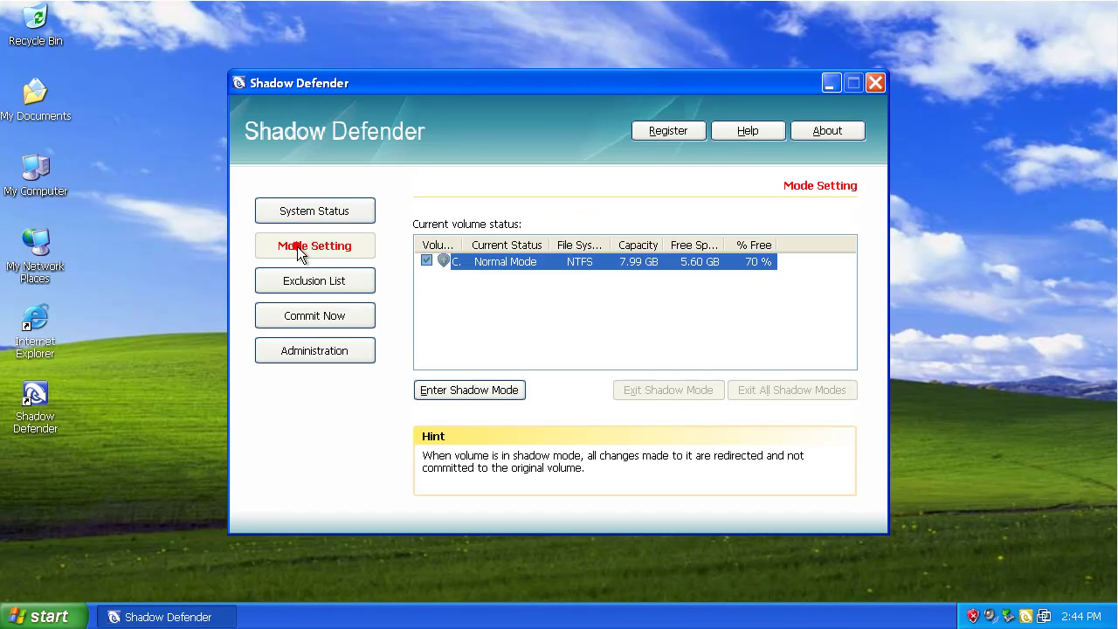
left_click(492, 395)
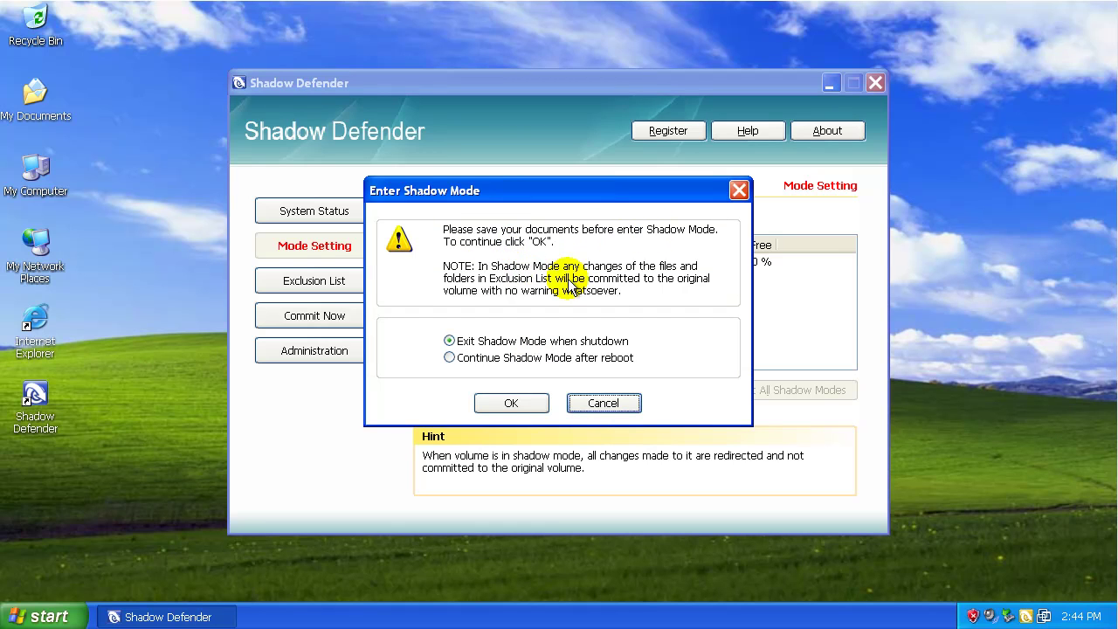
left_click(524, 402)
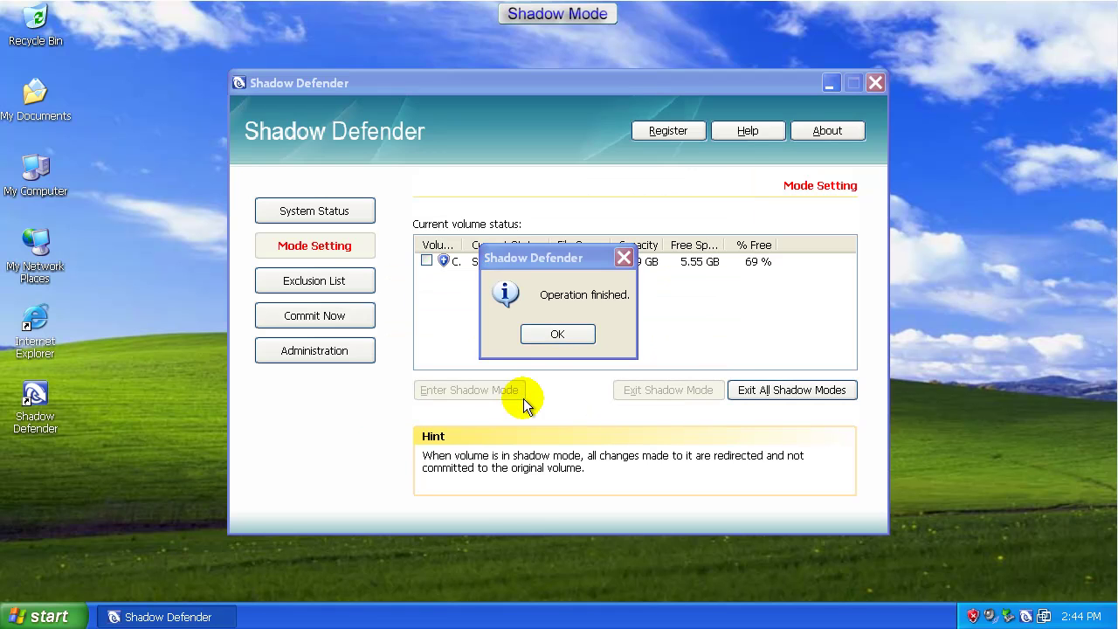
left_click(549, 348)
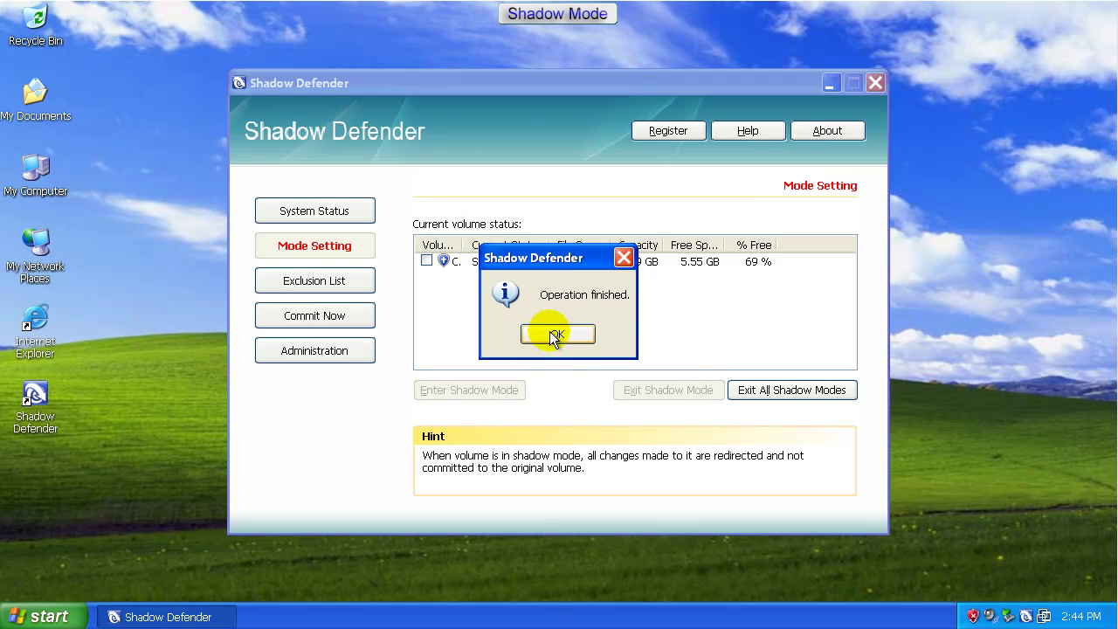
Examine Shadow Defender's exclusion list, commit options and administration settings, plus the system status and mode of volume C:.
left_click(355, 283)
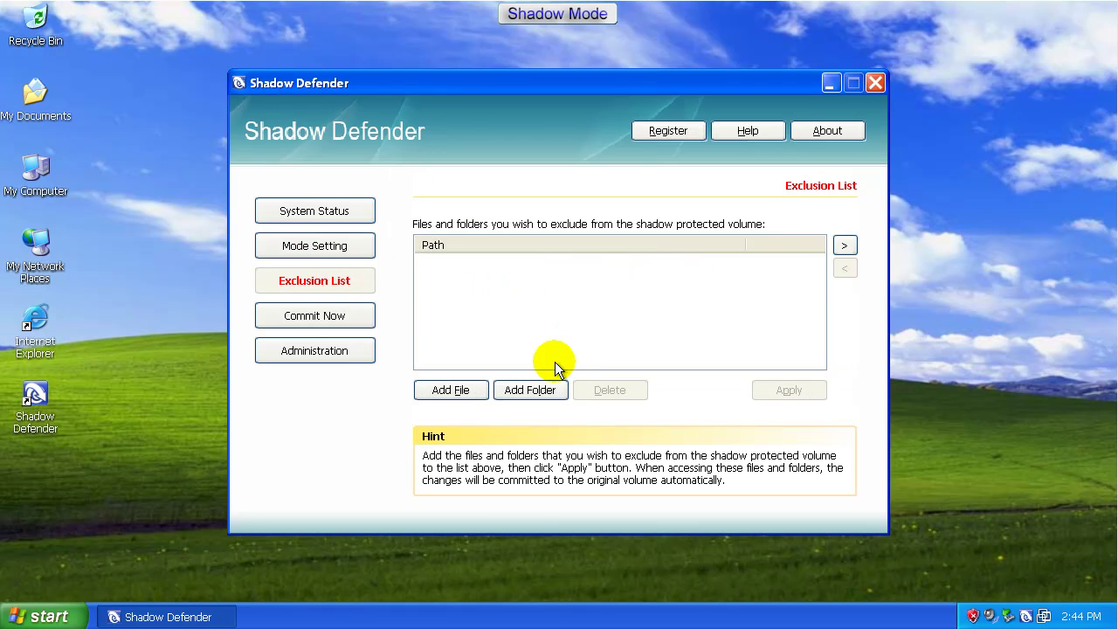
left_click(588, 287)
left_click(317, 315)
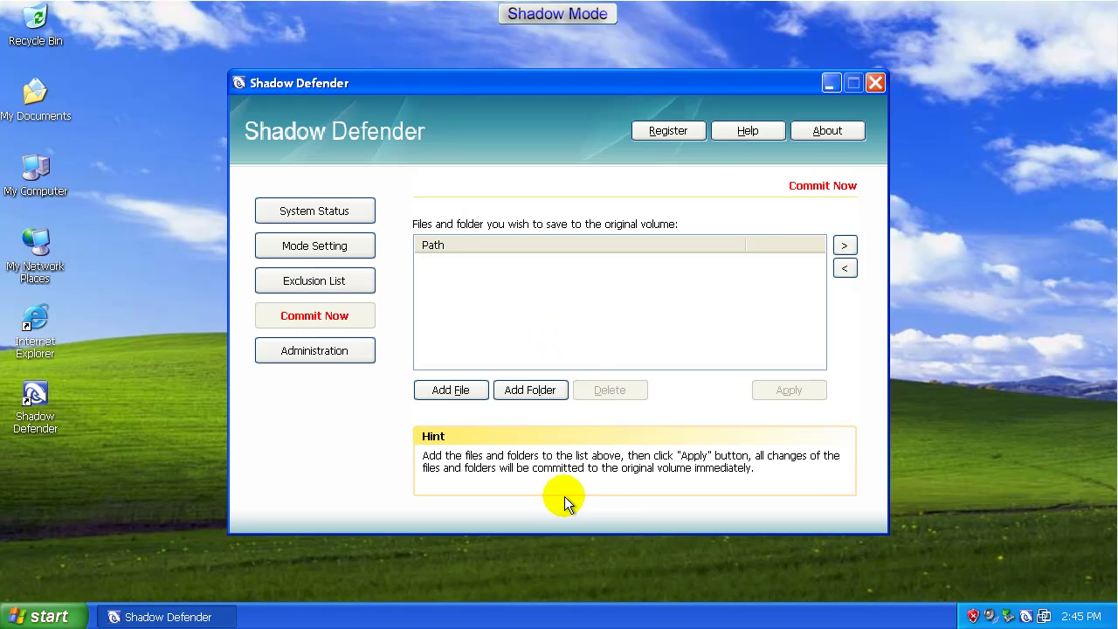
left_click(349, 352)
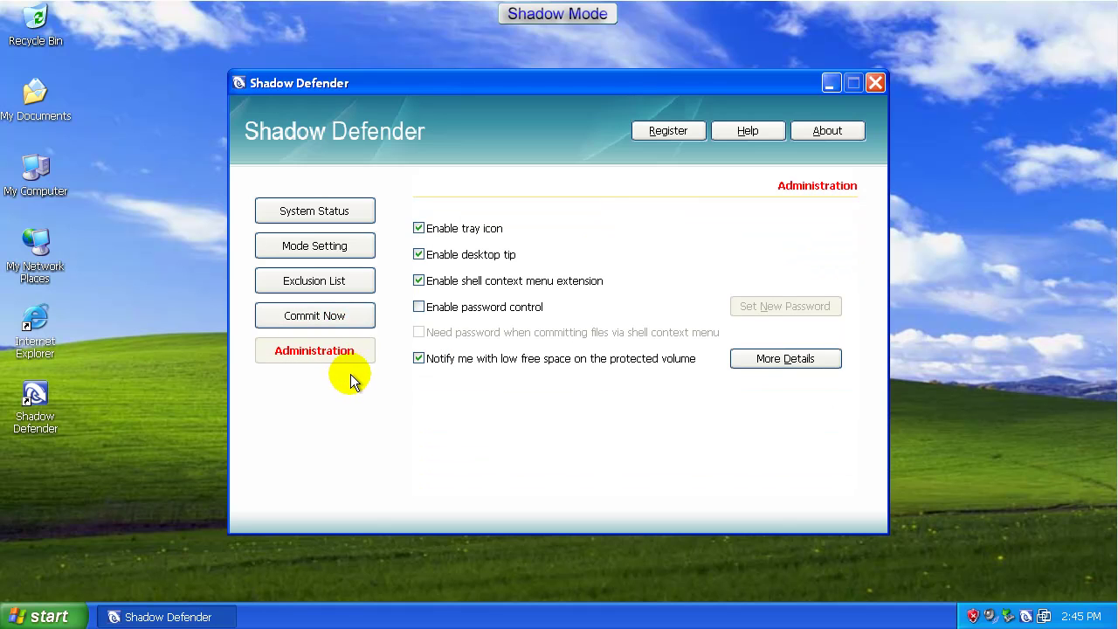
left_click(323, 218)
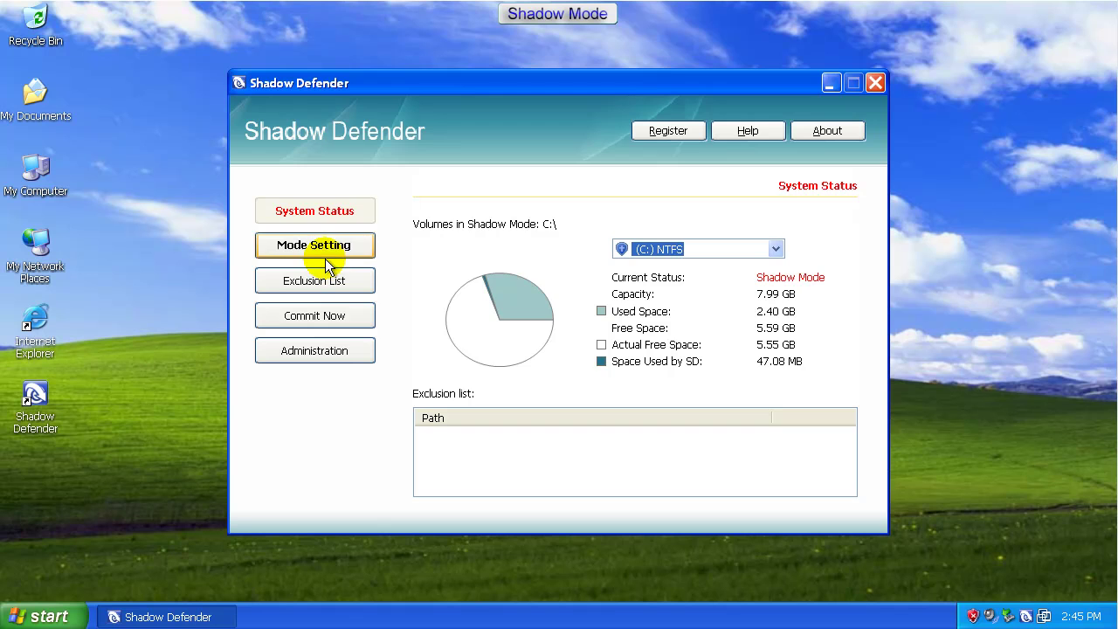
left_click(325, 248)
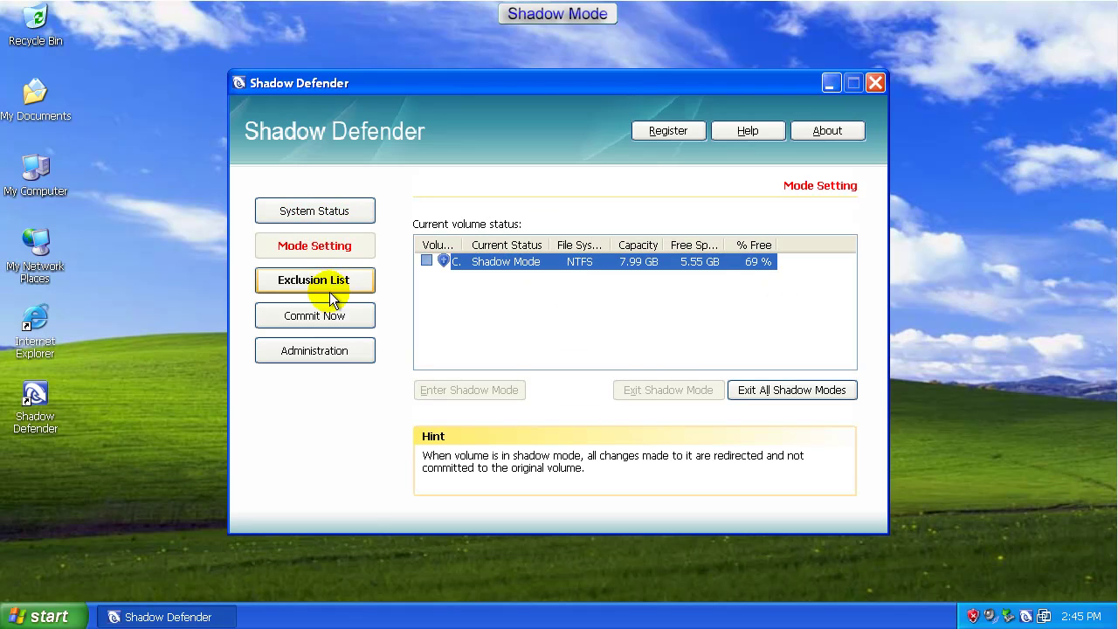
left_click(329, 283)
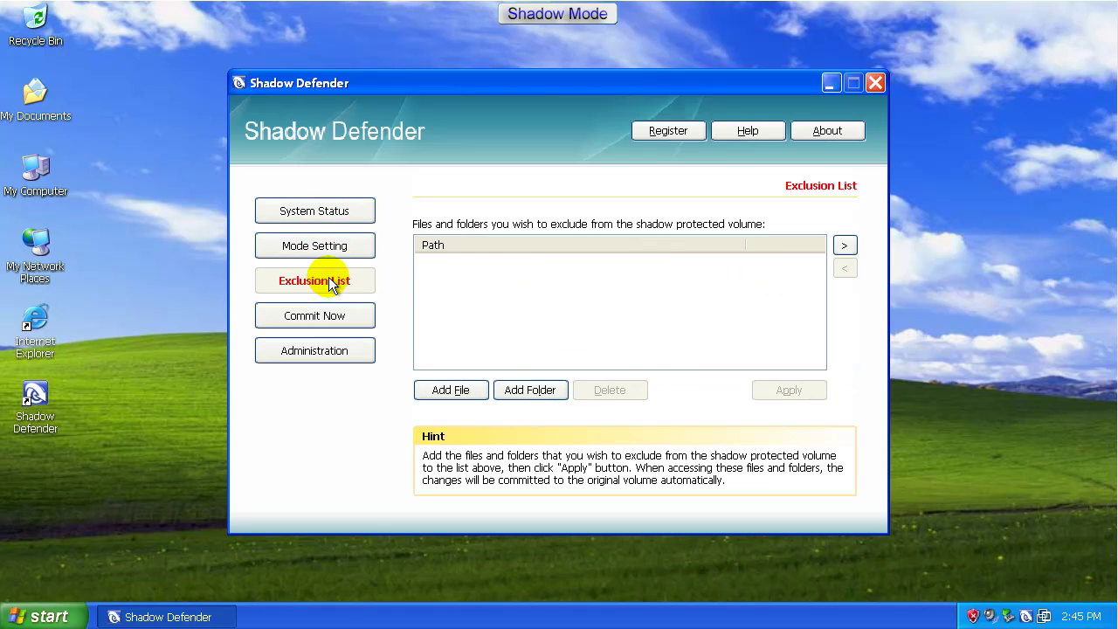
Compare how files are excluded from shadow protection and committed to the original volume, check the administration options, and close Shadow Defender.
left_click(361, 319)
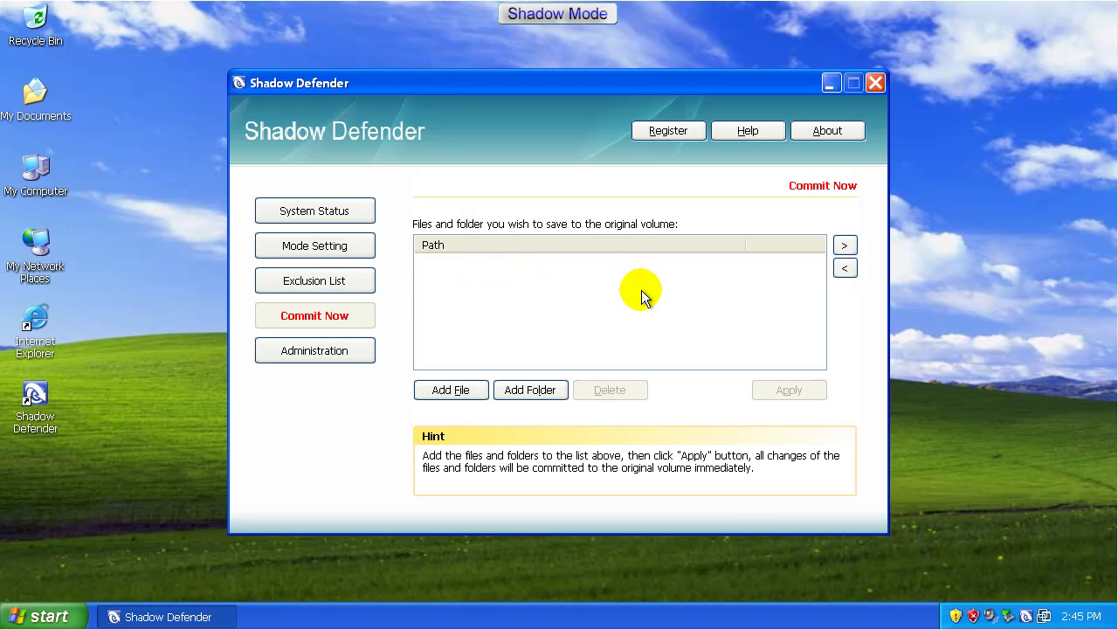
left_click(334, 294)
left_click(336, 317)
left_click(343, 289)
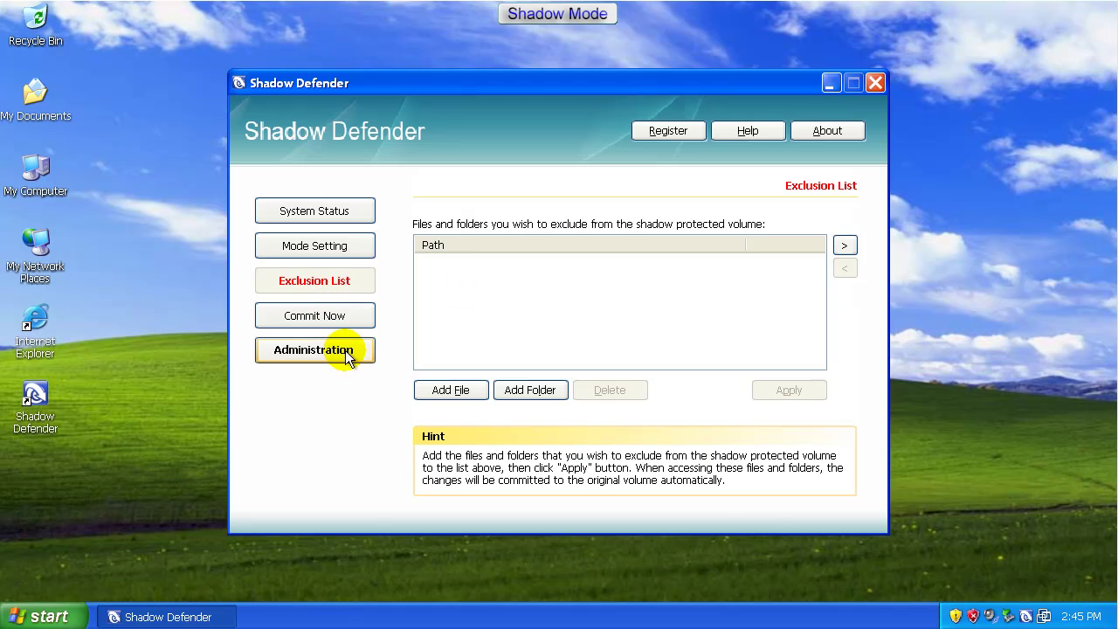
left_click(353, 316)
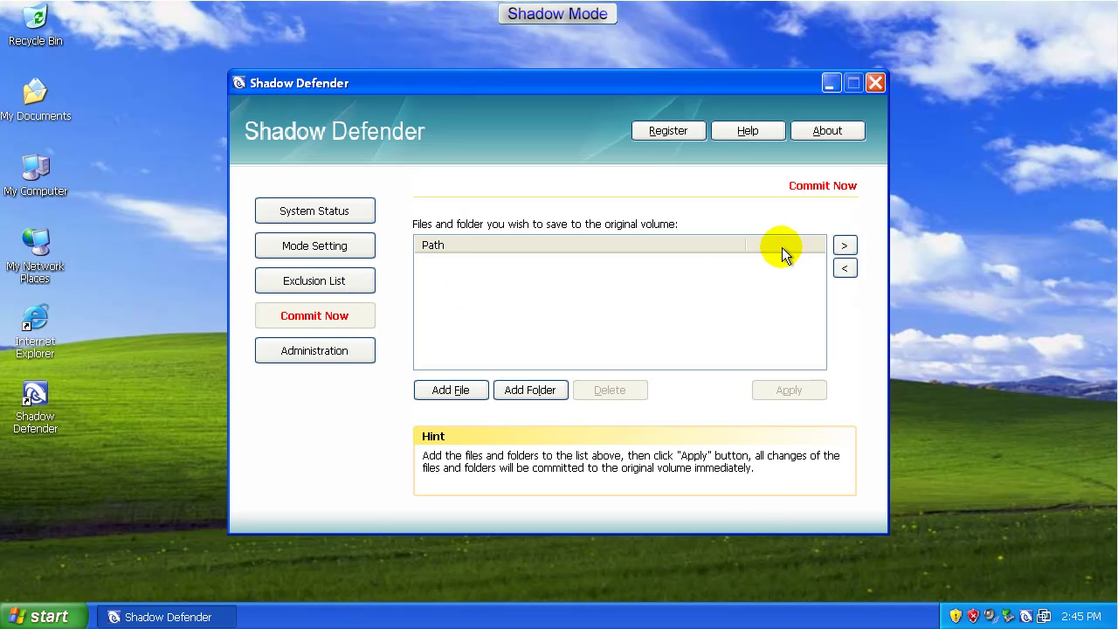
left_click(342, 357)
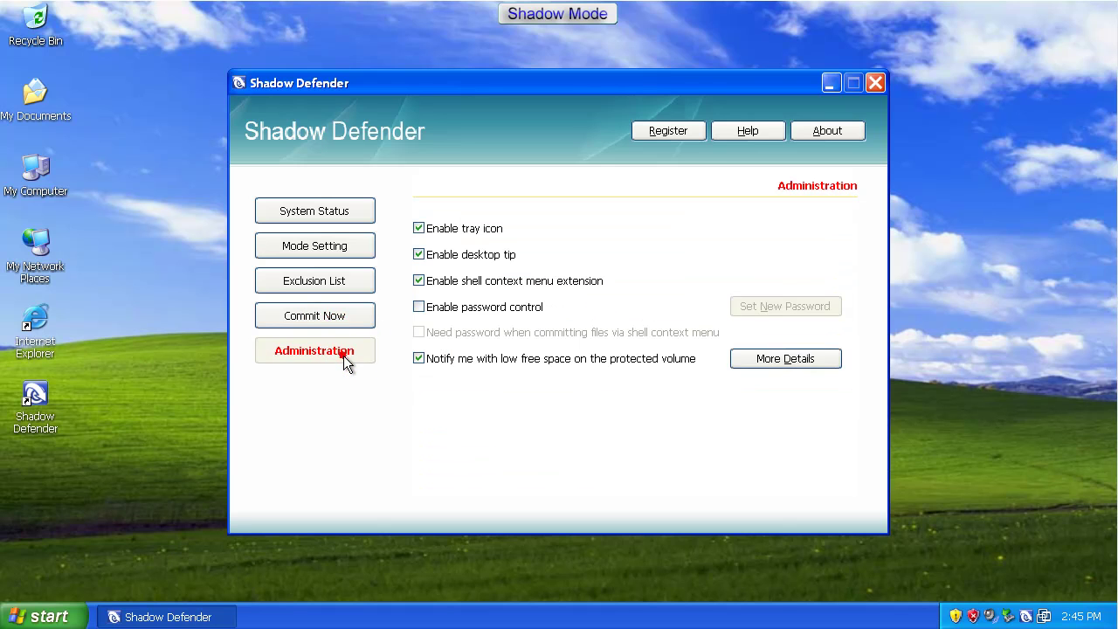
left_click(335, 316)
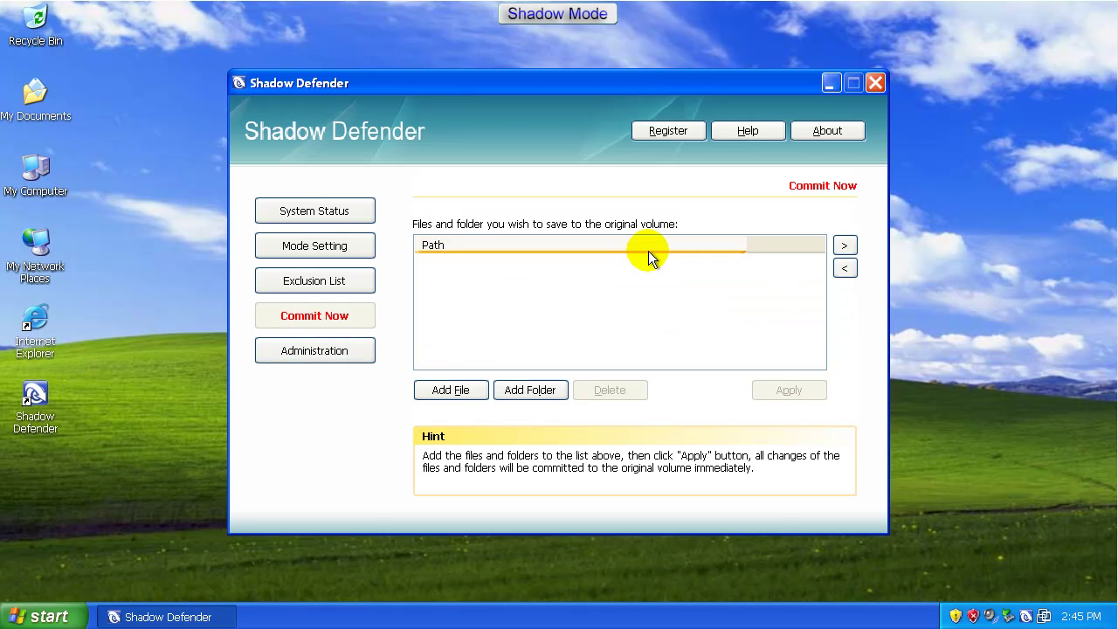
left_click(872, 82)
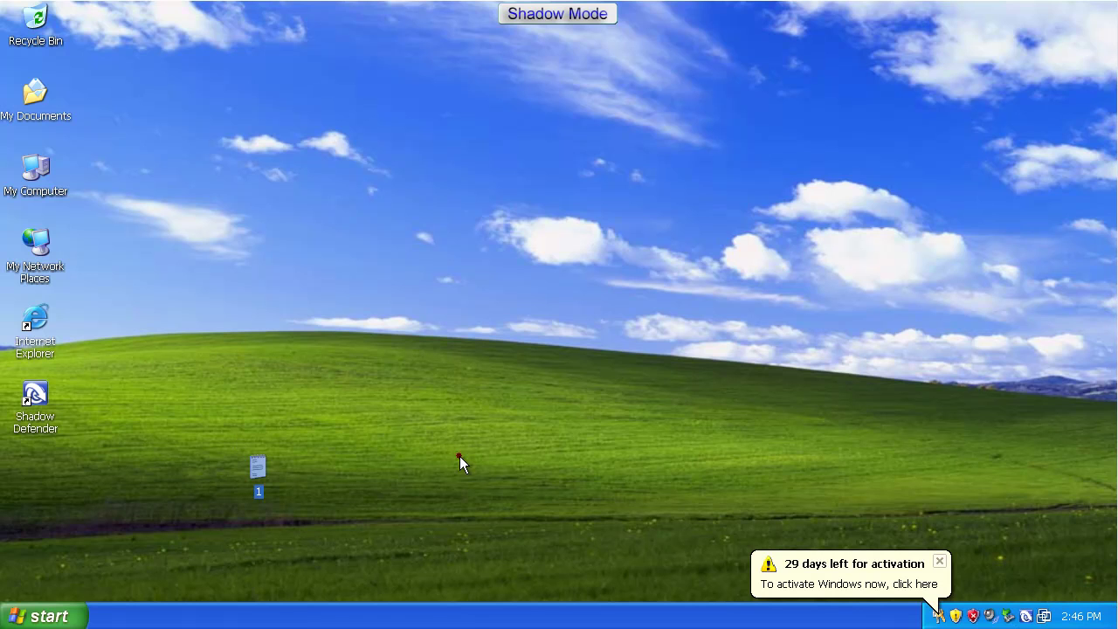
Open Internet Explorer and the desktop text file 1 in Notepad, placing both so the browser's address stays reachable.
double_click(35, 322)
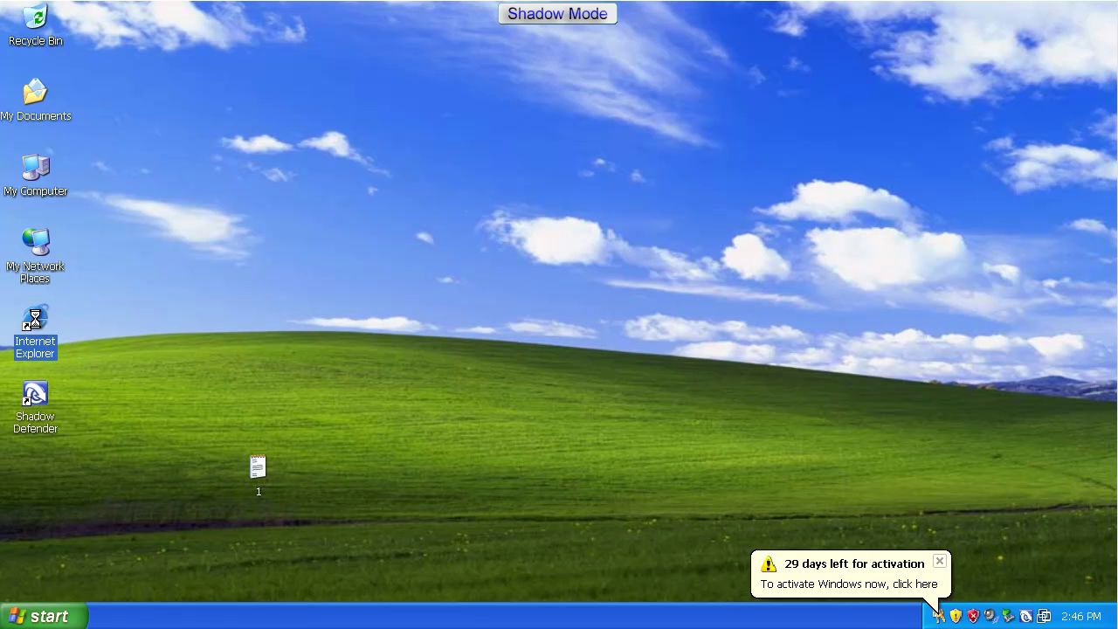
left_click(255, 468)
left_click_drag(258, 471, 852, 470)
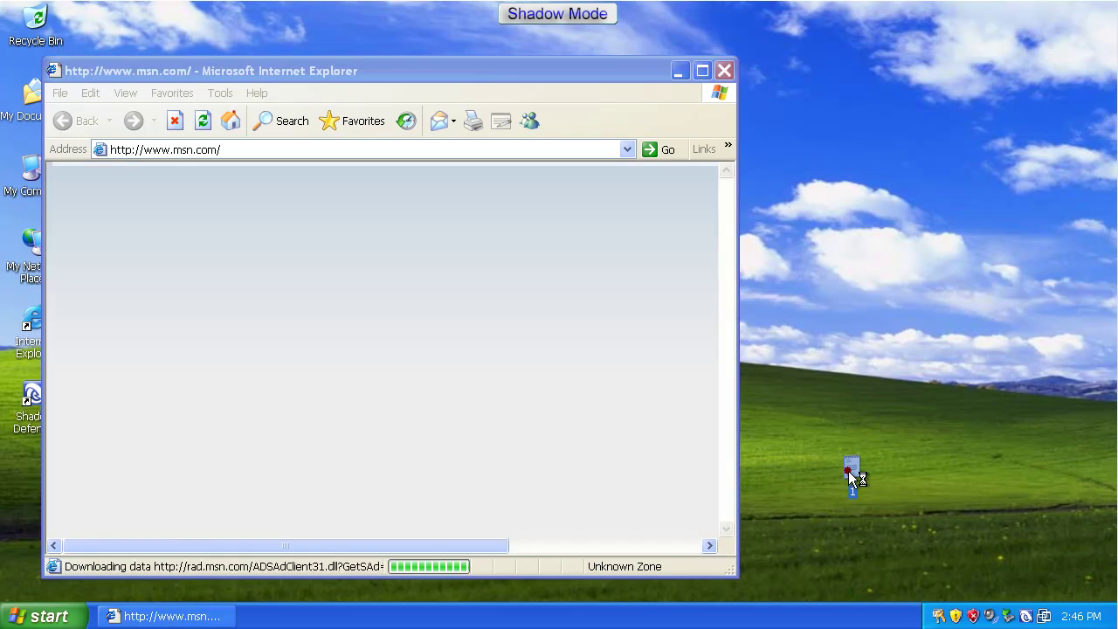
double_click(848, 471)
left_click_drag(423, 96, 589, 91)
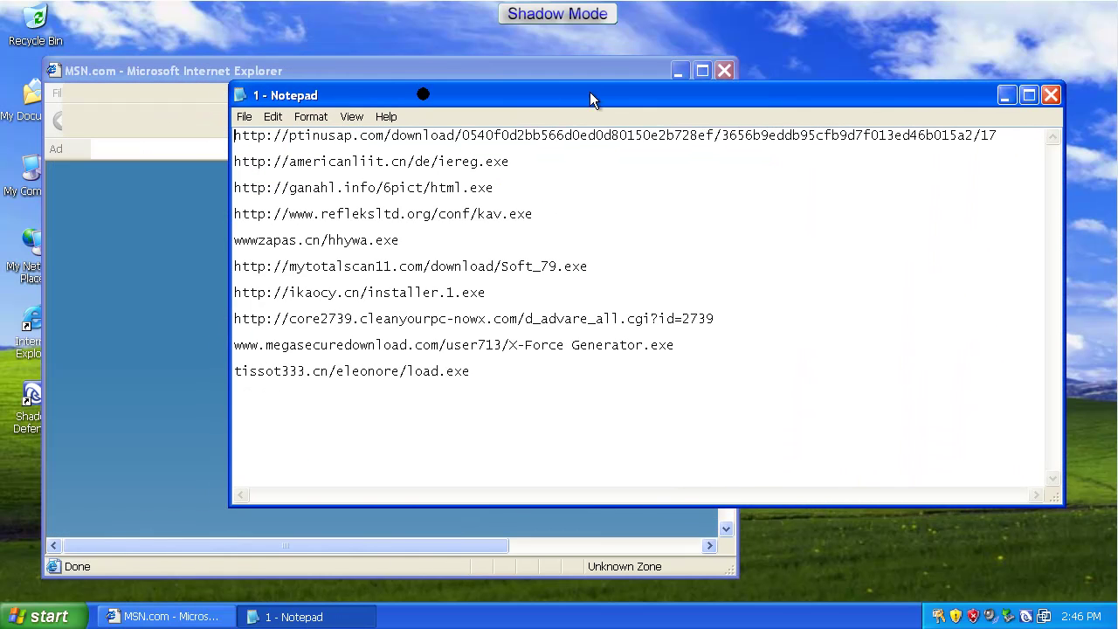
Copy the first address from the Notepad list into Internet Explorer and run the setup.exe it downloads.
left_click_drag(1010, 140, 225, 125)
right_click(242, 130)
left_click(279, 182)
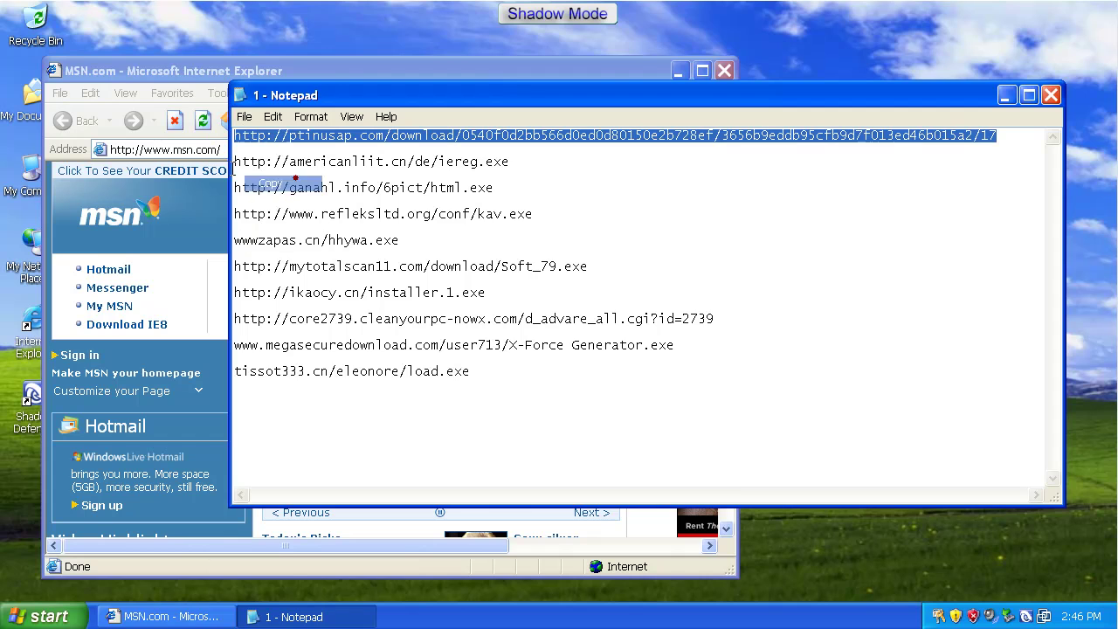
left_click(222, 62)
left_click(214, 149)
right_click(218, 150)
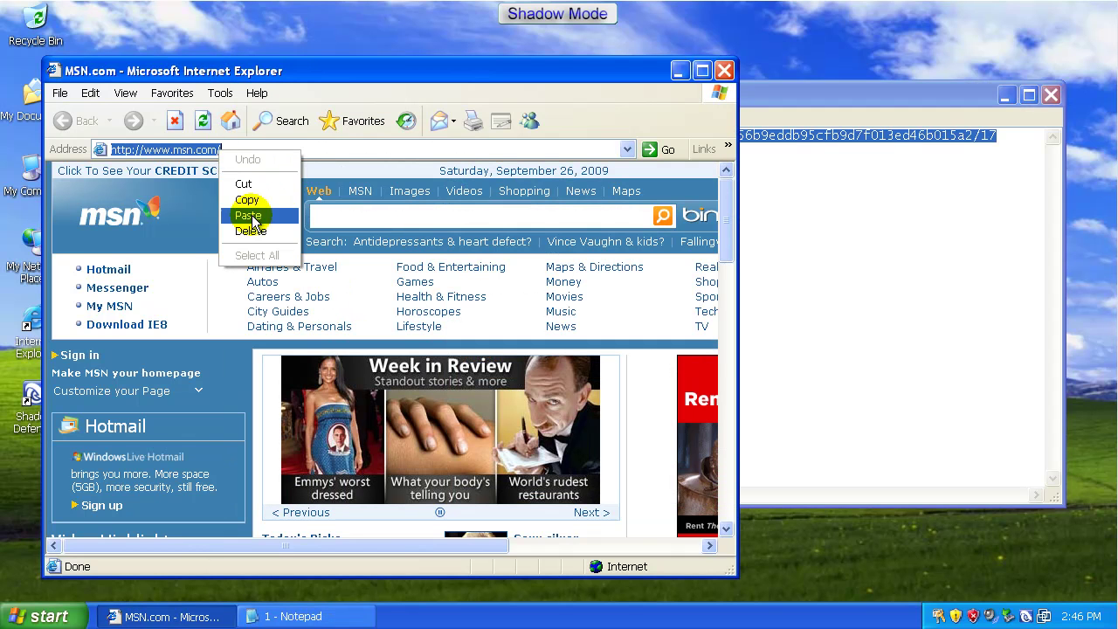
left_click(248, 216)
key("Return")
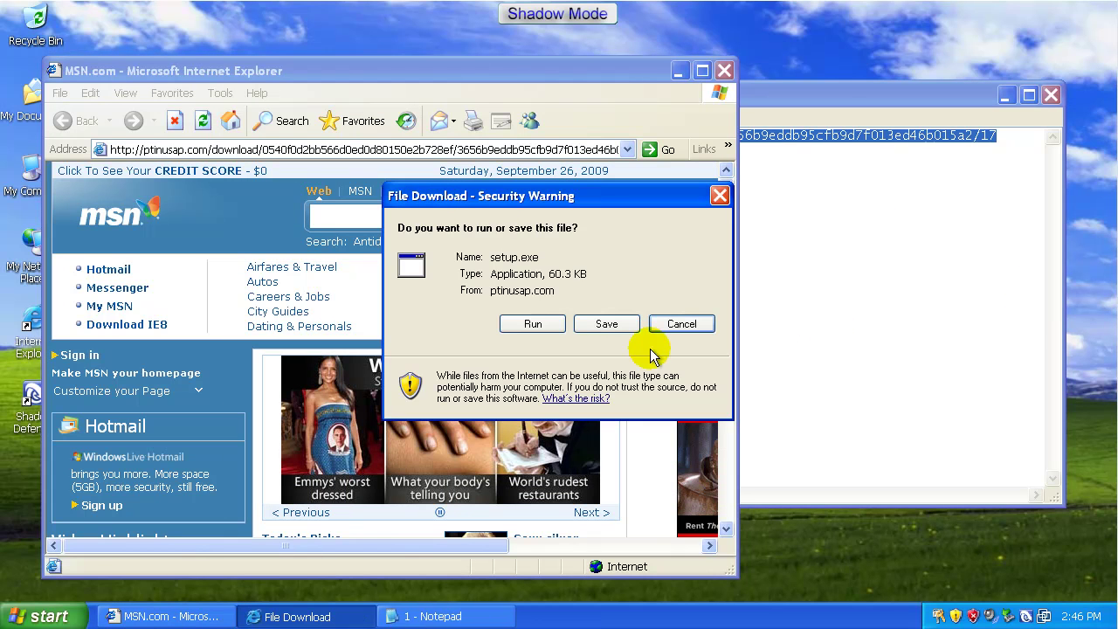
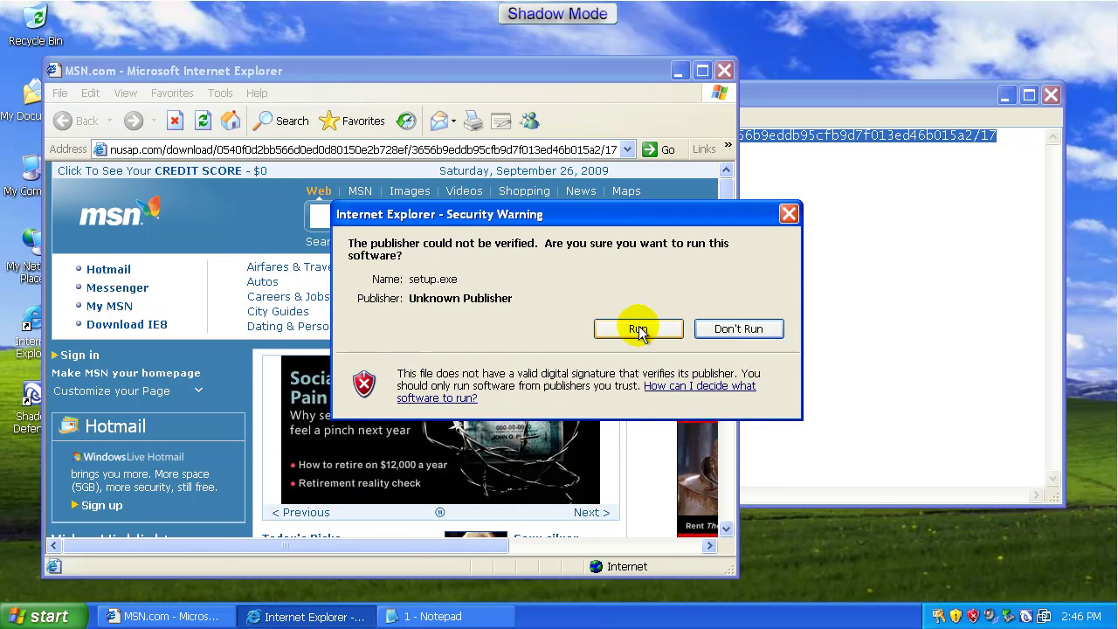
left_click(638, 329)
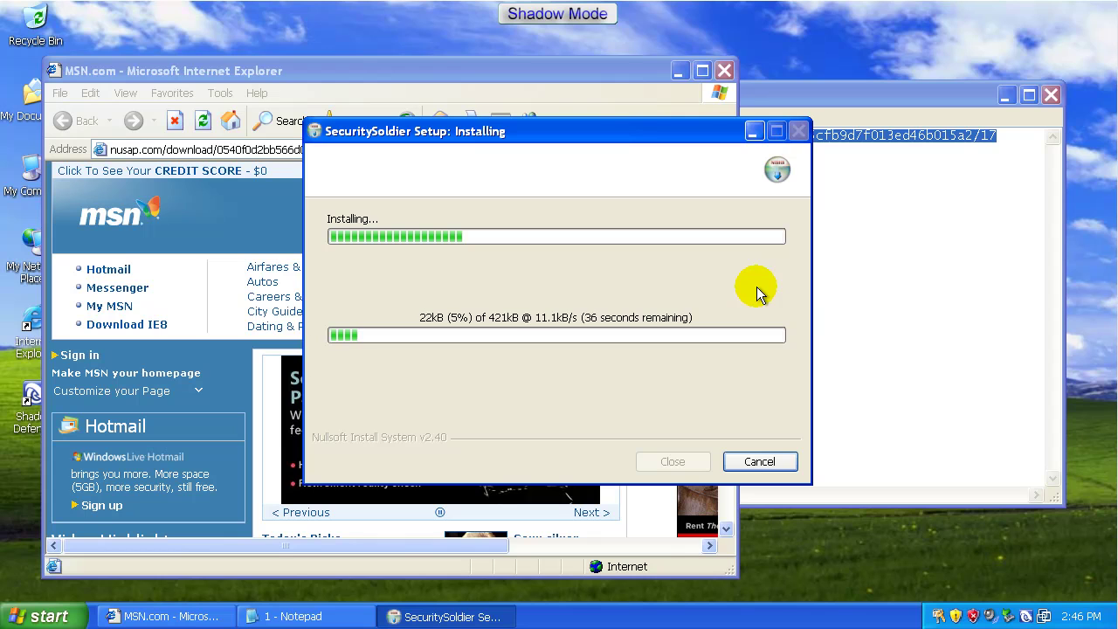
Copy the second address from the Notepad list into Internet Explorer and run the downloaded iereg.exe.
left_click(585, 73)
left_click(876, 187)
left_click_drag(526, 157, 201, 155)
right_click(242, 158)
left_click(270, 210)
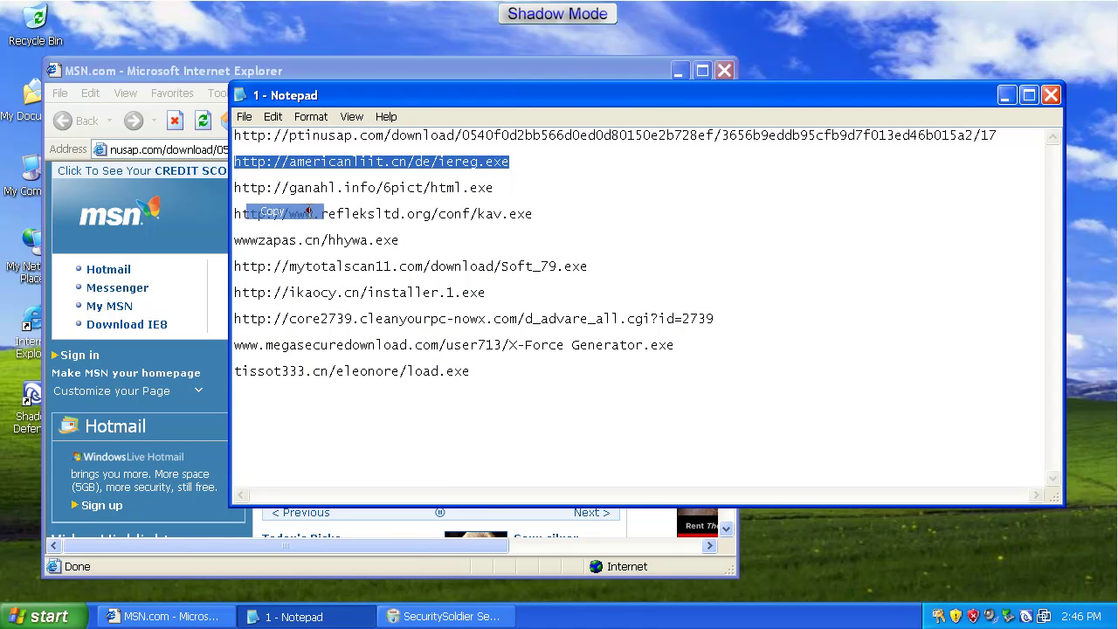
left_click(187, 149)
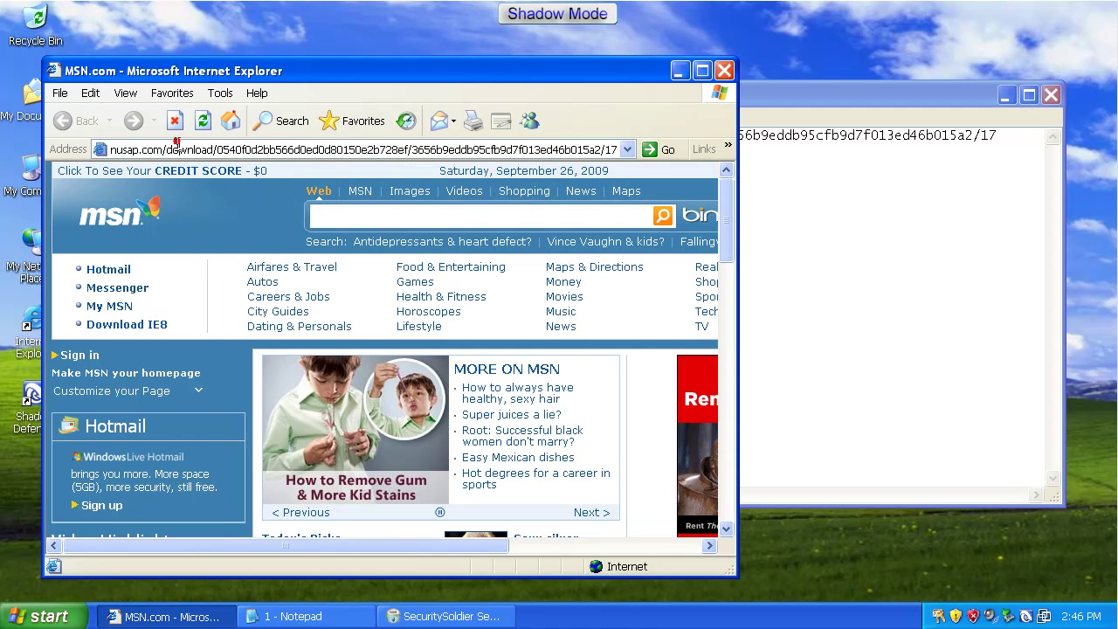
left_click(177, 150)
right_click(178, 155)
left_click(236, 217)
key("Return")
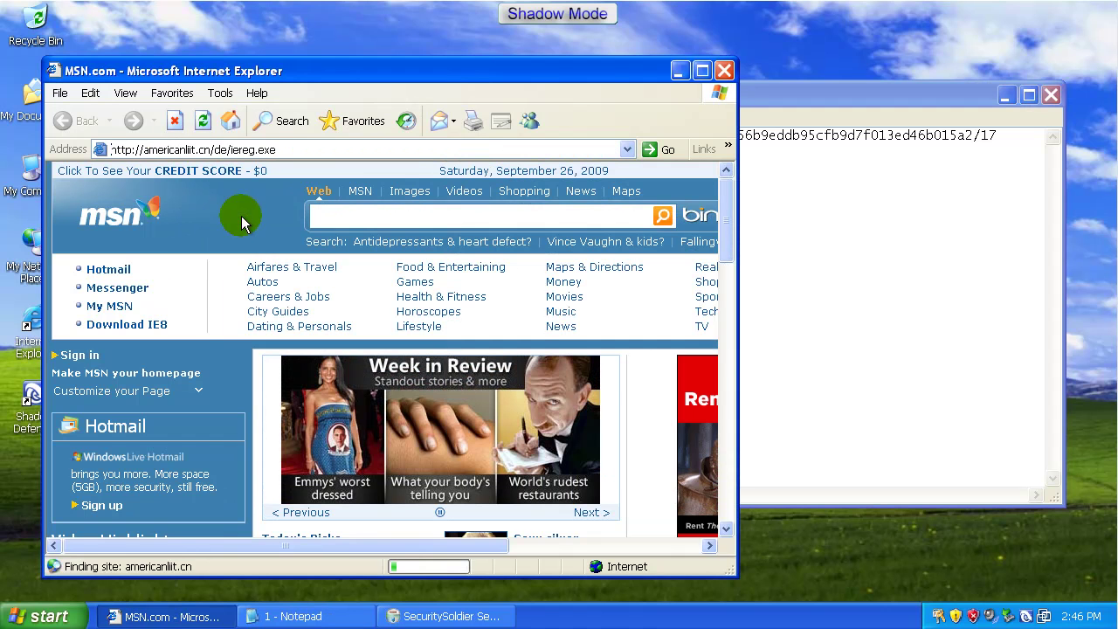
left_click(532, 324)
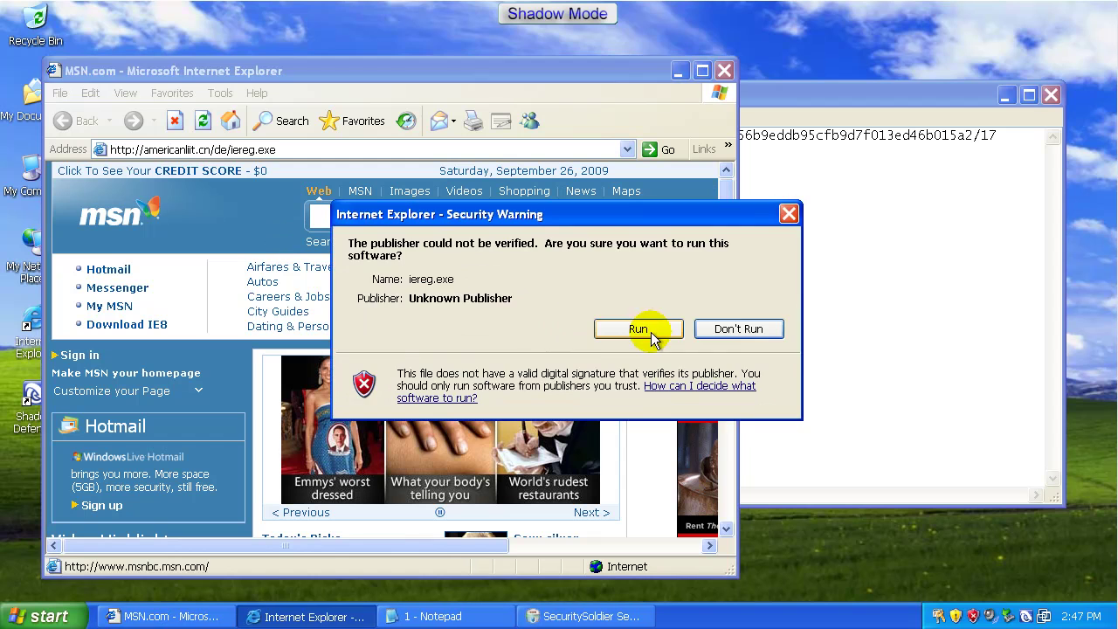
left_click(707, 326)
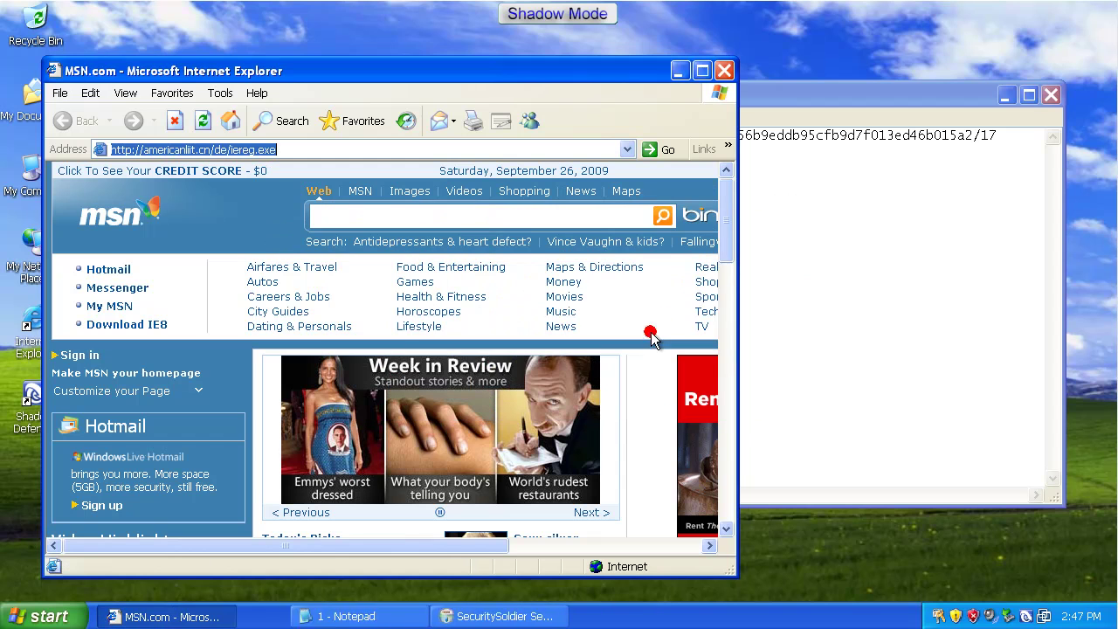
Copy the third address from the Notepad list into Internet Explorer and start downloading html.exe to run it.
left_click(855, 304)
left_click_drag(505, 187, 236, 187)
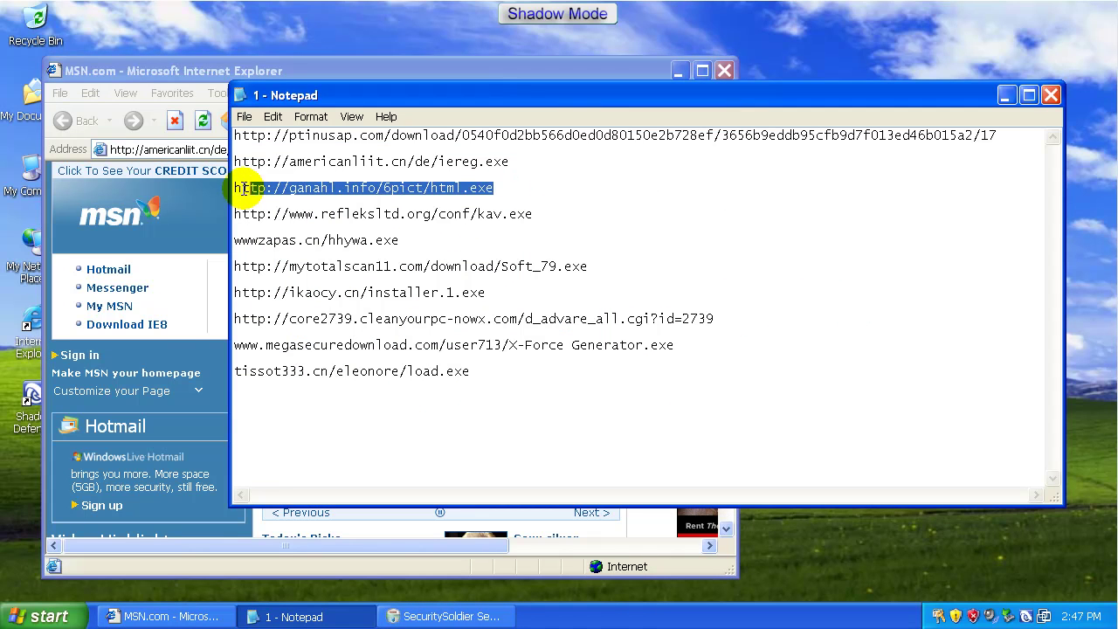
right_click(242, 185)
left_click(280, 224)
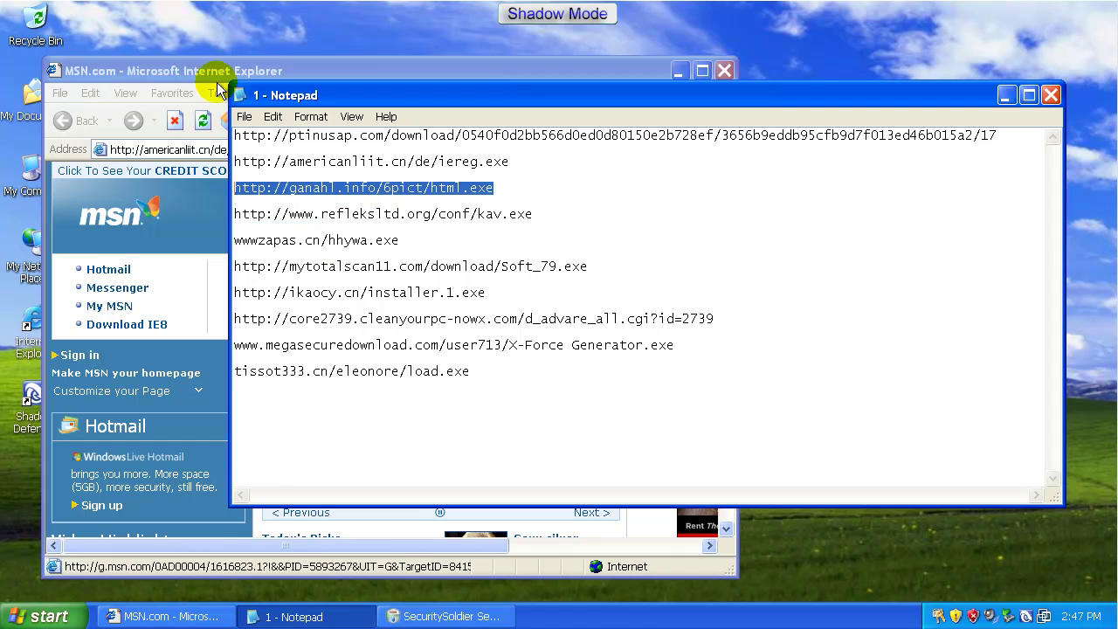
left_click(229, 130)
right_click(237, 148)
left_click(279, 212)
key("Return")
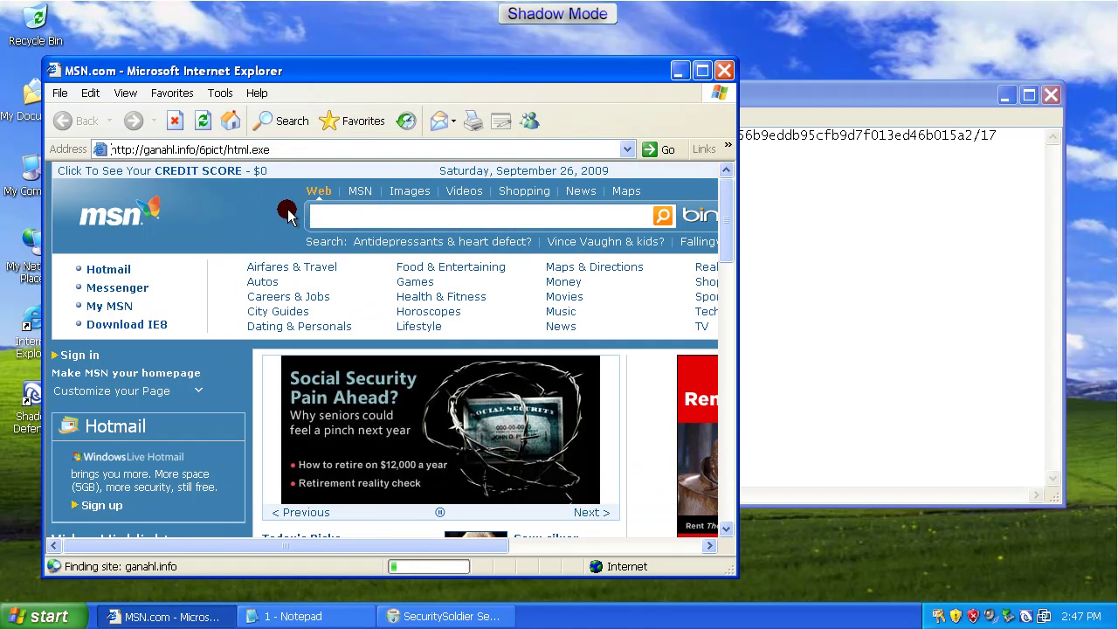
left_click(524, 322)
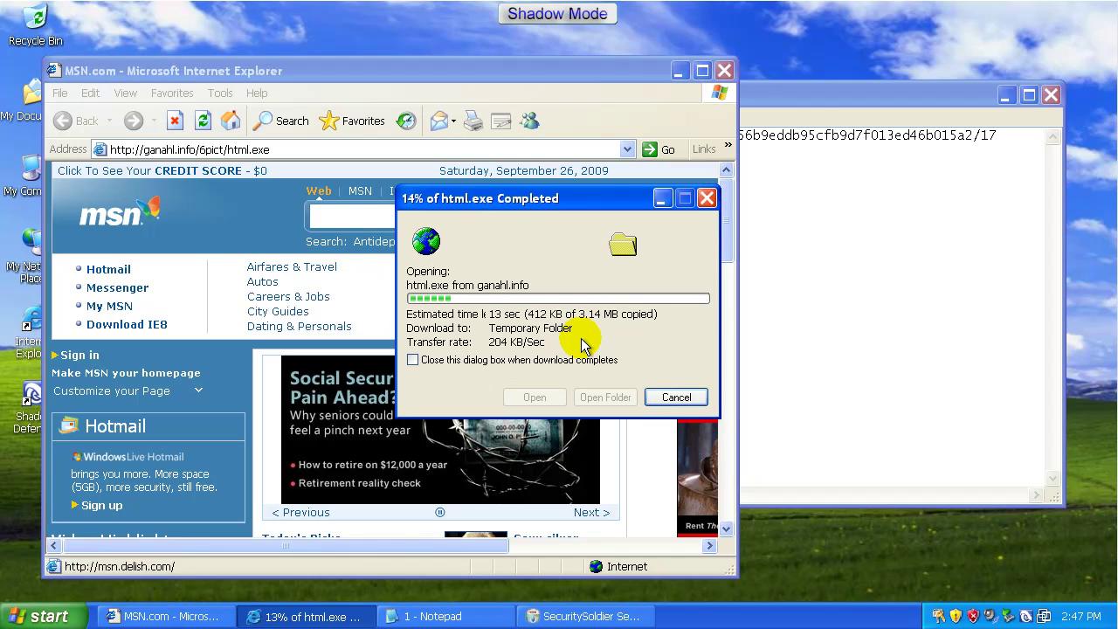
Copy the fourth address, for kav.exe, from the Notepad list and open it in Internet Explorer.
left_click(833, 309)
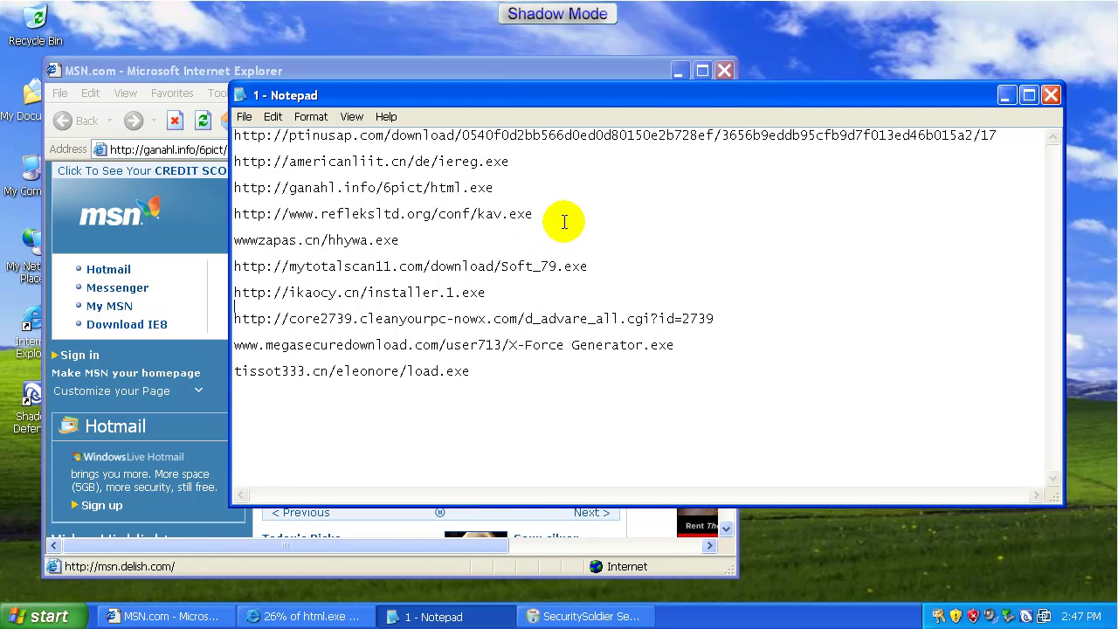
left_click_drag(564, 215, 246, 215)
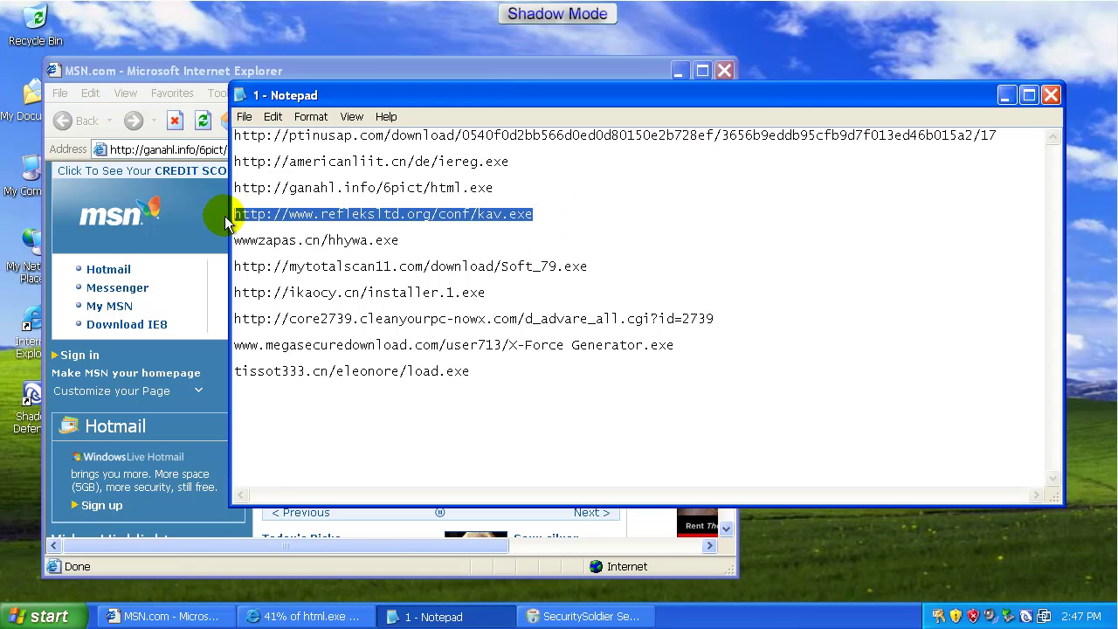
right_click(246, 217)
left_click(291, 266)
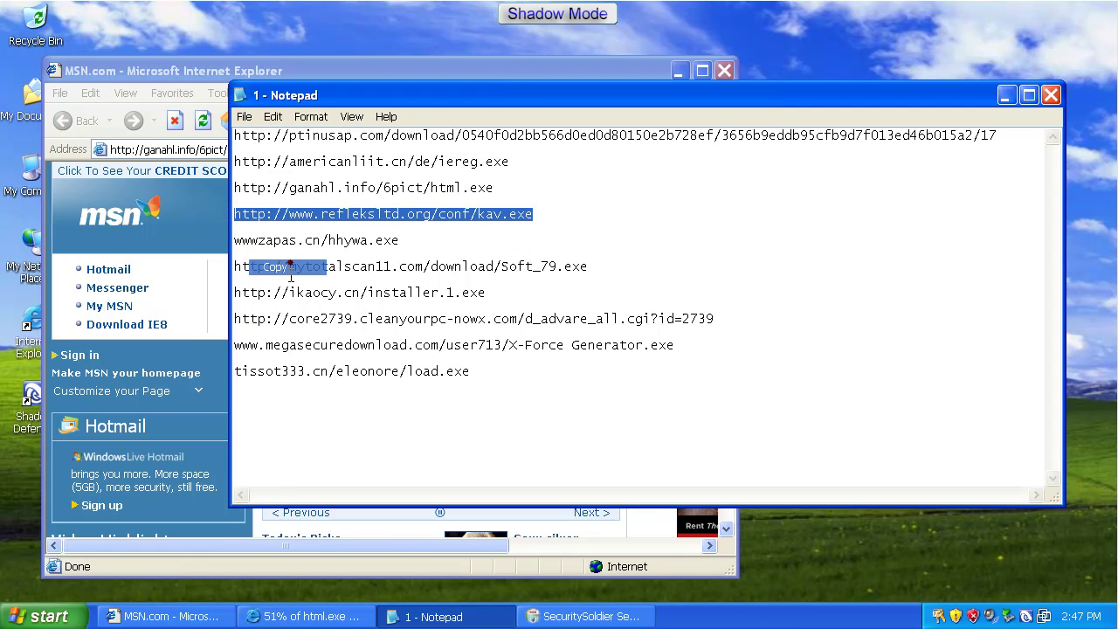
left_click(218, 151)
right_click(218, 150)
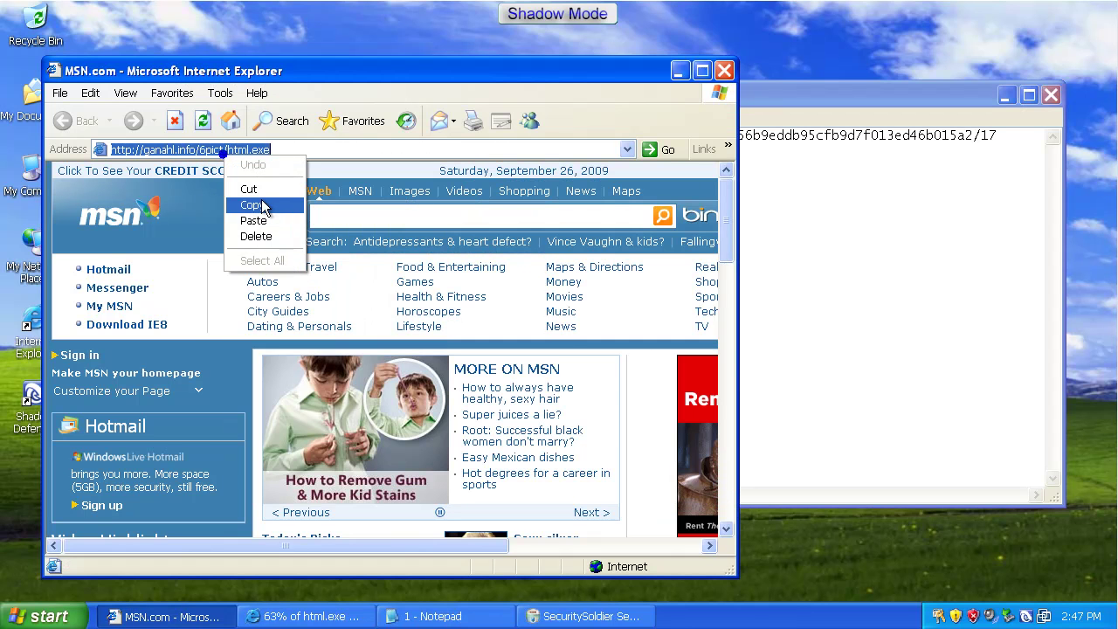
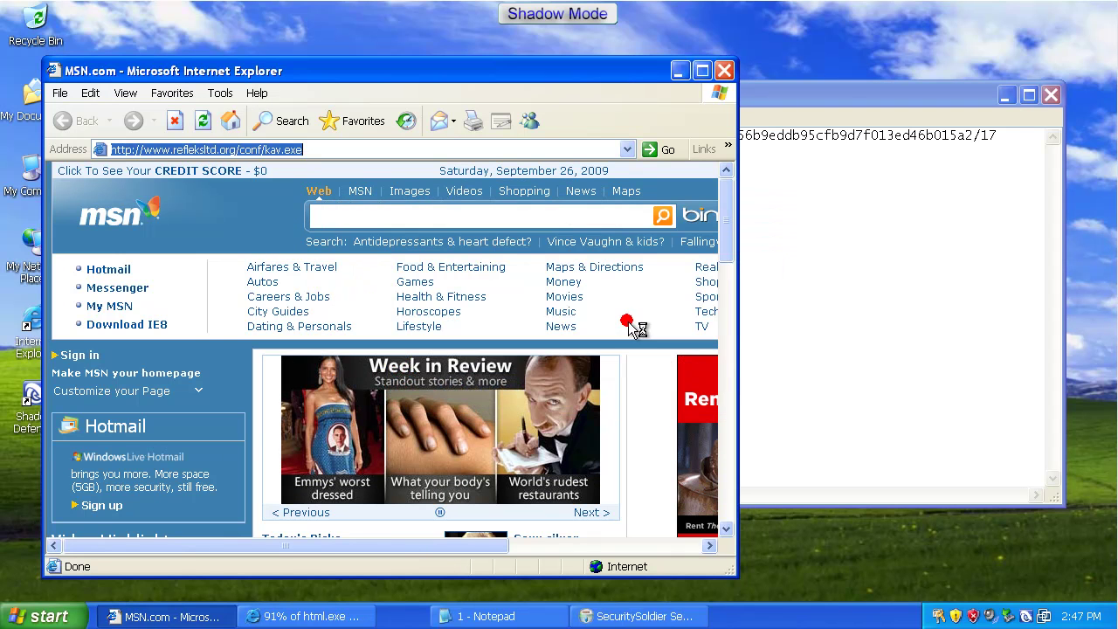
Run the downloaded html.exe despite its unverified publisher.
left_click(860, 322)
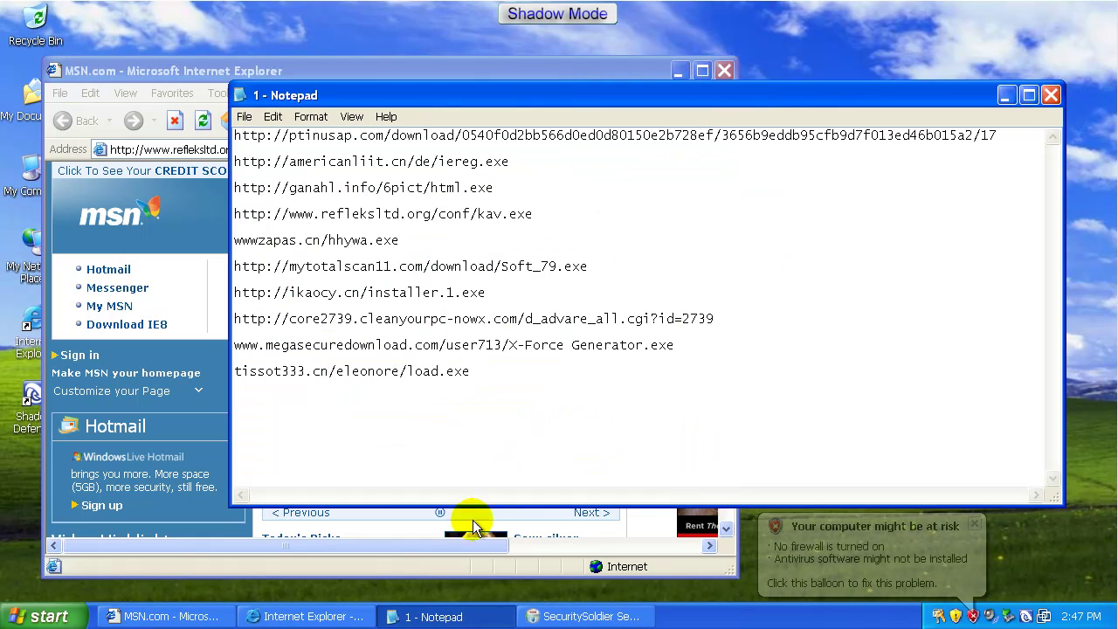
left_click(314, 616)
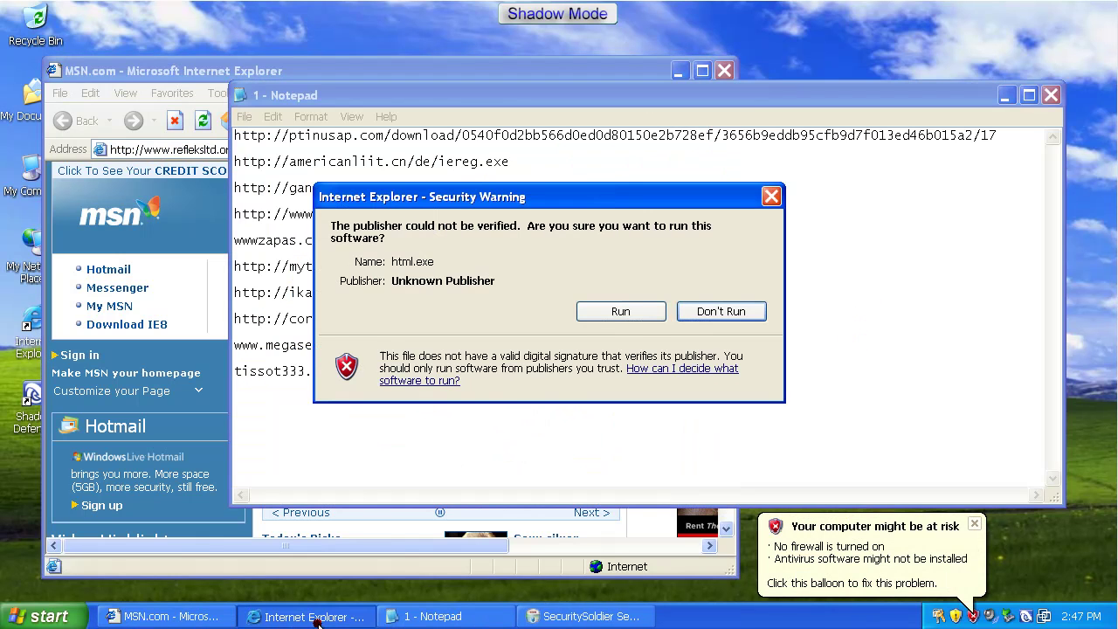
left_click(583, 313)
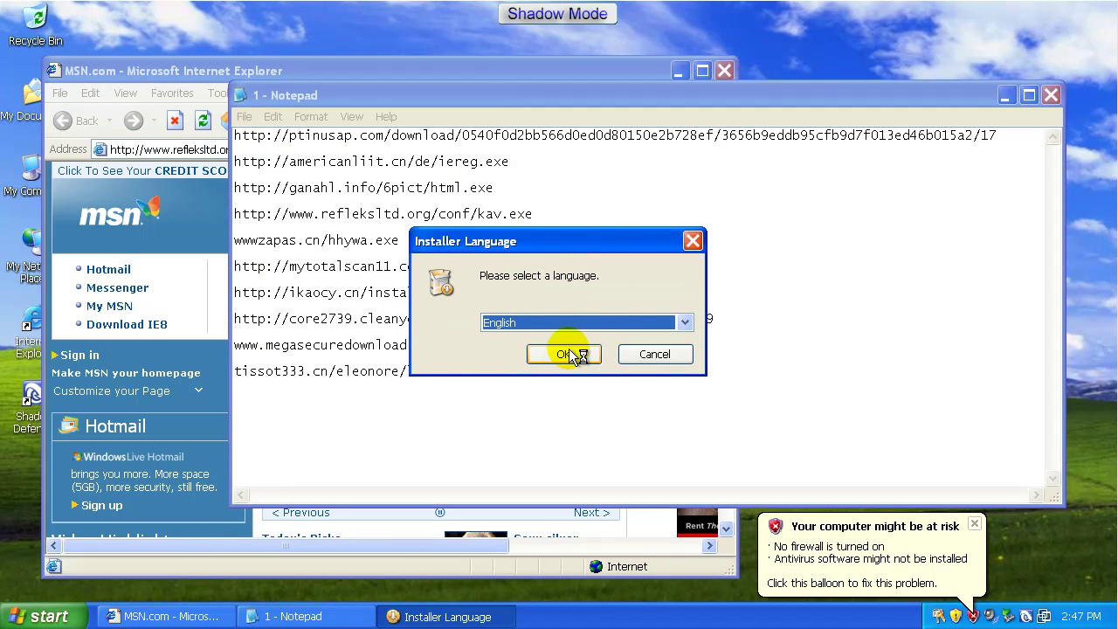
Install SecuritySoldier 1.2.0.63 with English as the installer language and the default destination folder.
left_click(566, 352)
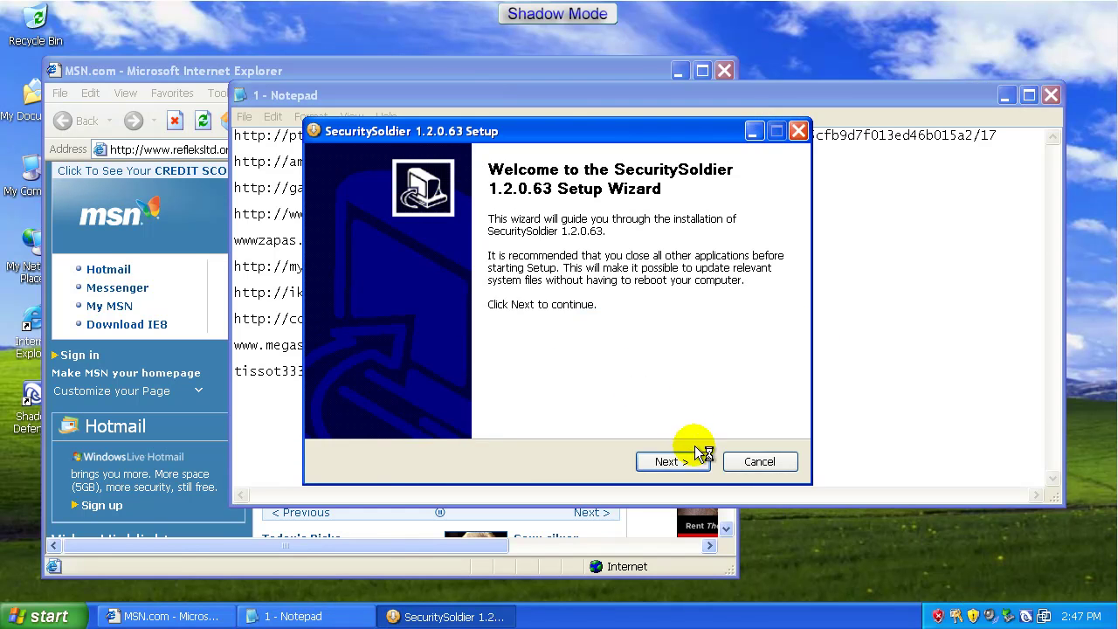
left_click(673, 461)
left_click(685, 459)
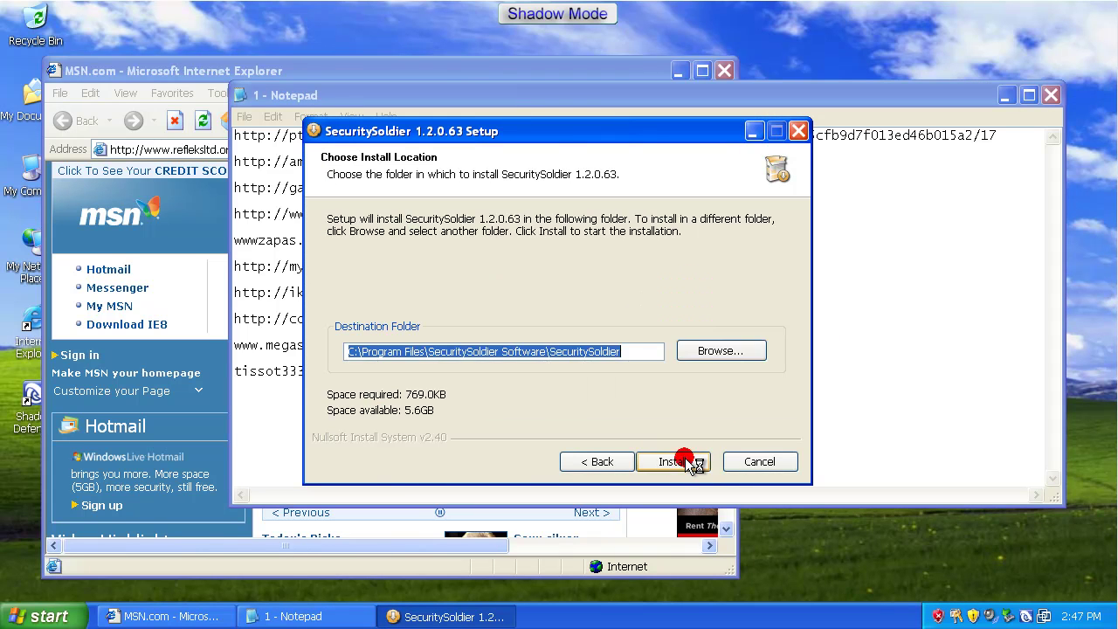
left_click(684, 458)
Copy the fifth address, wwwzapas.cn/hhywa.exe, from the Notepad list and open it in Internet Explorer.
left_click(279, 434)
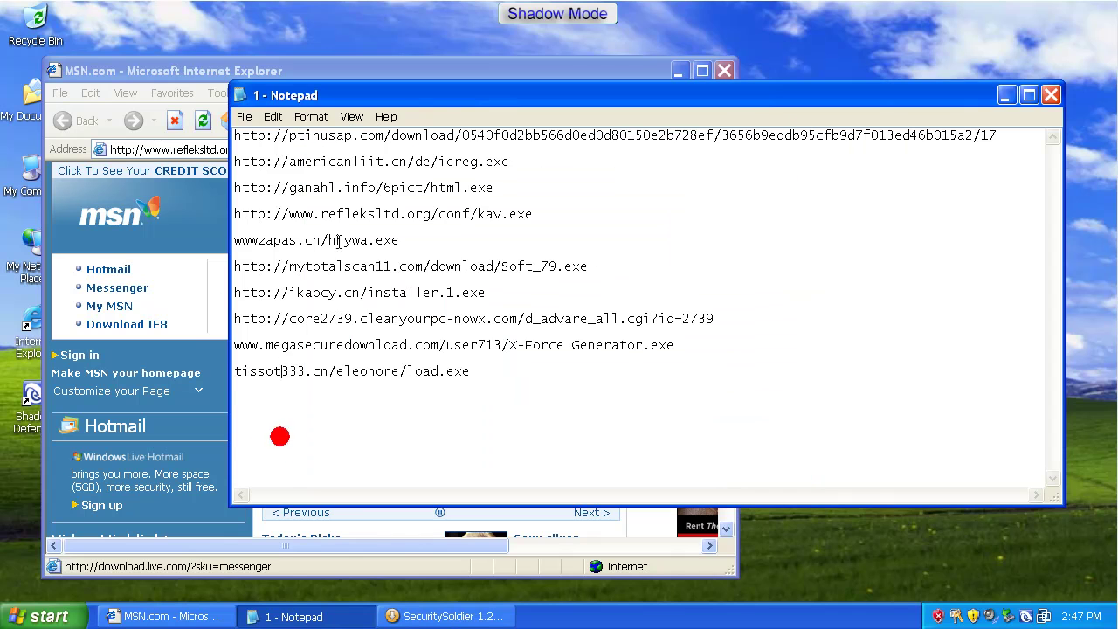
double_click(397, 242)
right_click(250, 240)
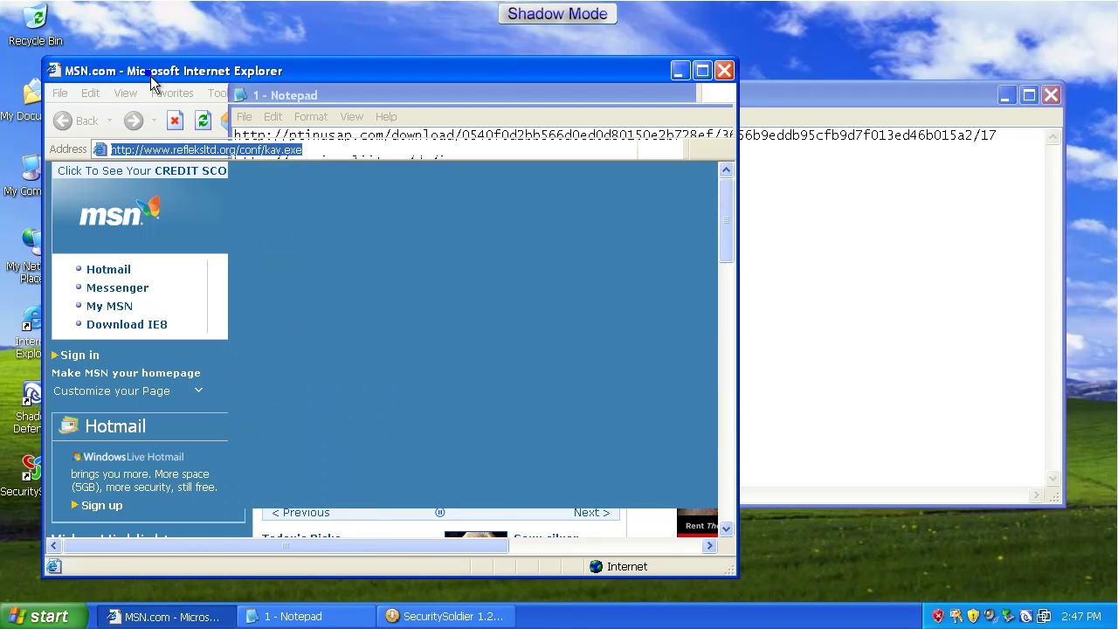
right_click(150, 75)
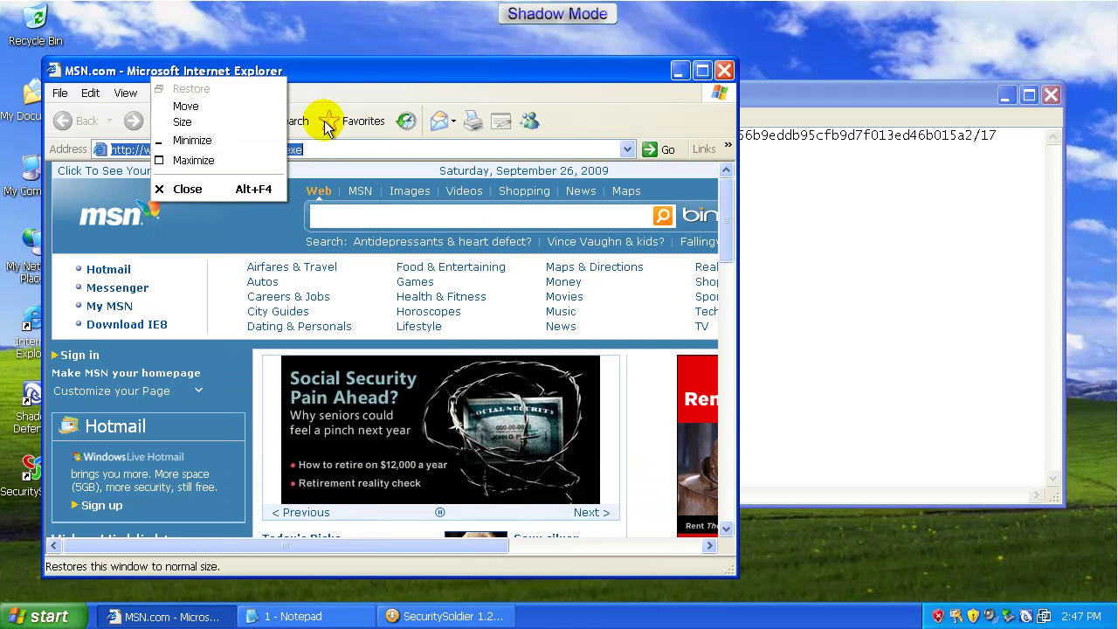
left_click(312, 150)
right_click(314, 150)
left_click(343, 212)
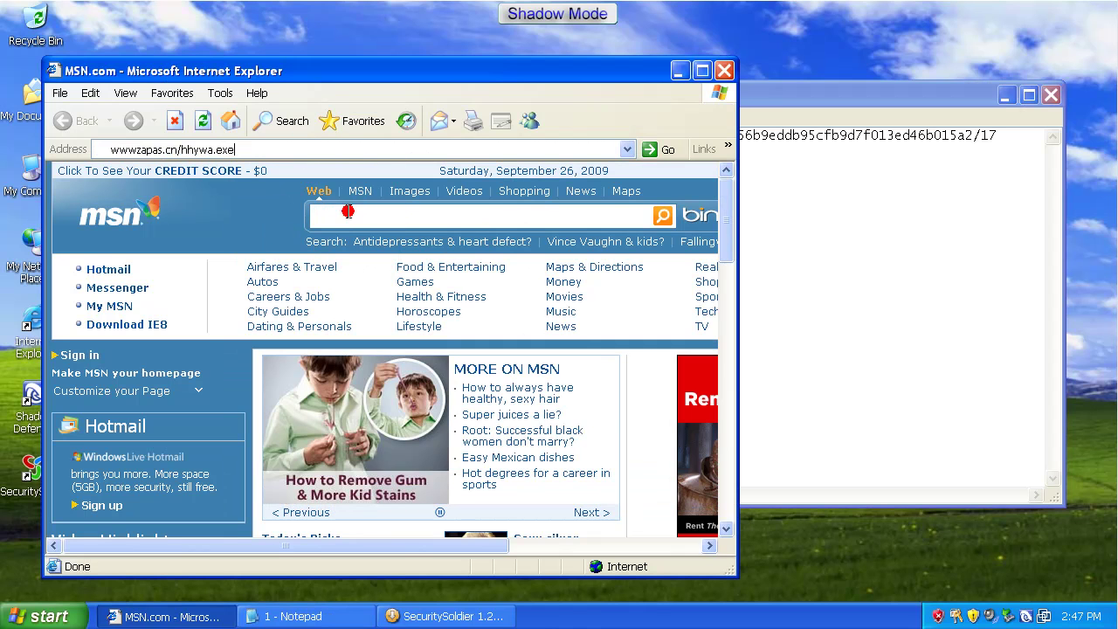
key("Return")
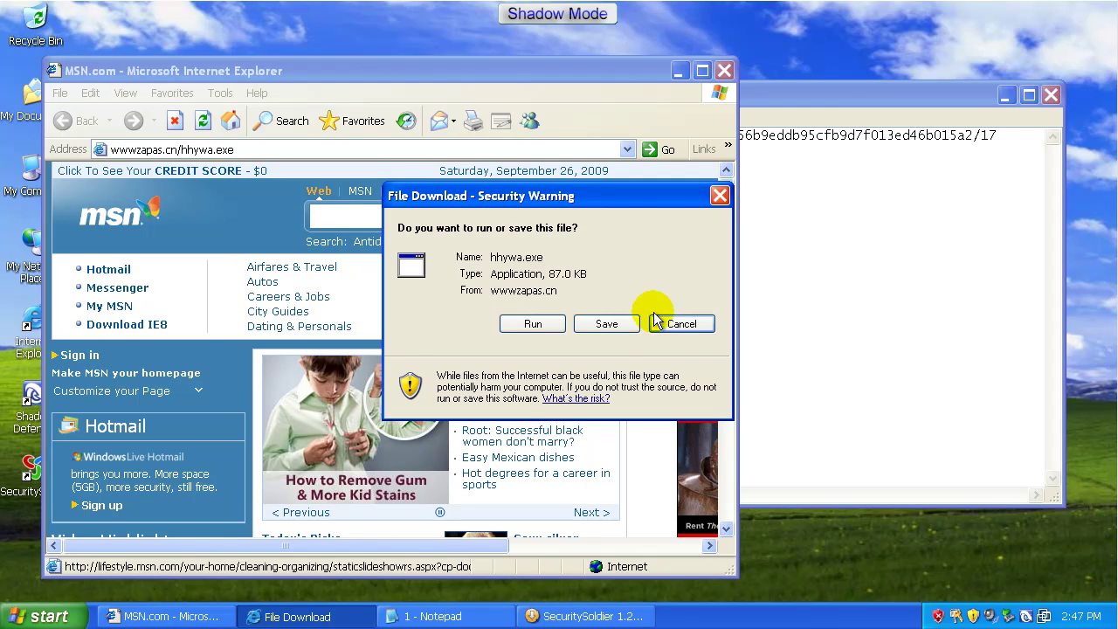
Run hhywa.exe straight from the download prompt and close the Notepad address list.
left_click(534, 325)
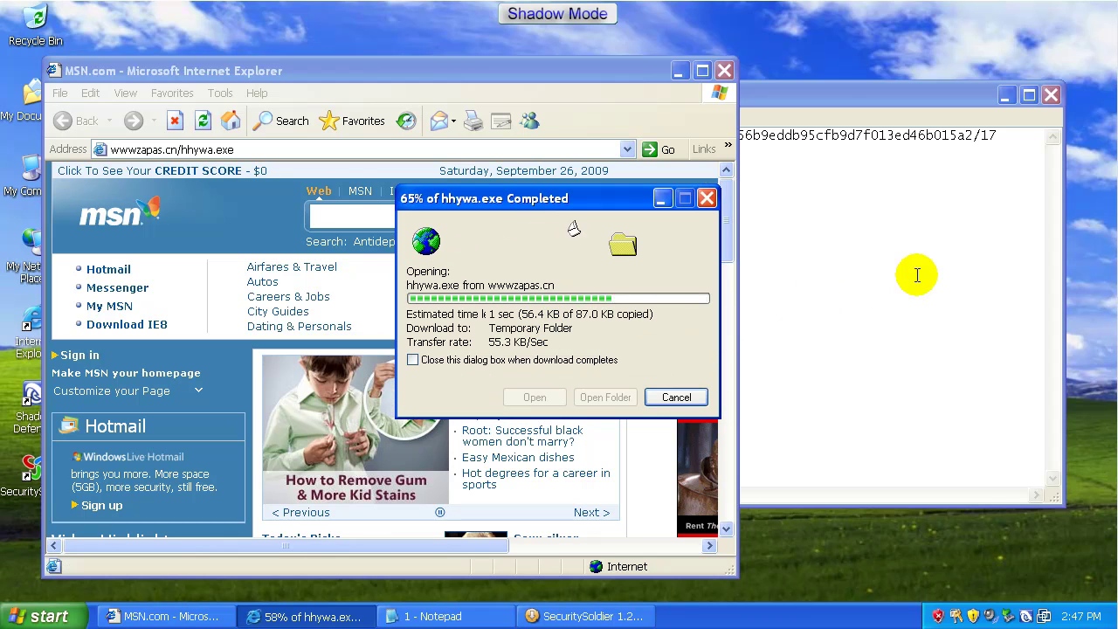
left_click(1051, 94)
left_click(615, 301)
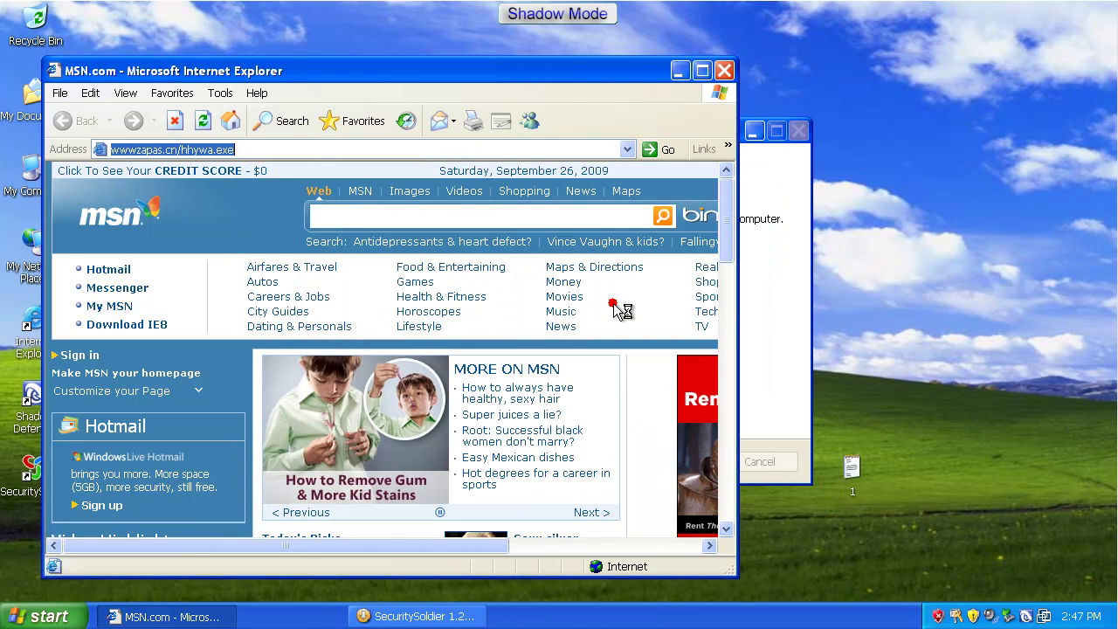
Finish the SecuritySoldier 1.2.0.63 setup with the option to run the program left enabled.
left_click(795, 286)
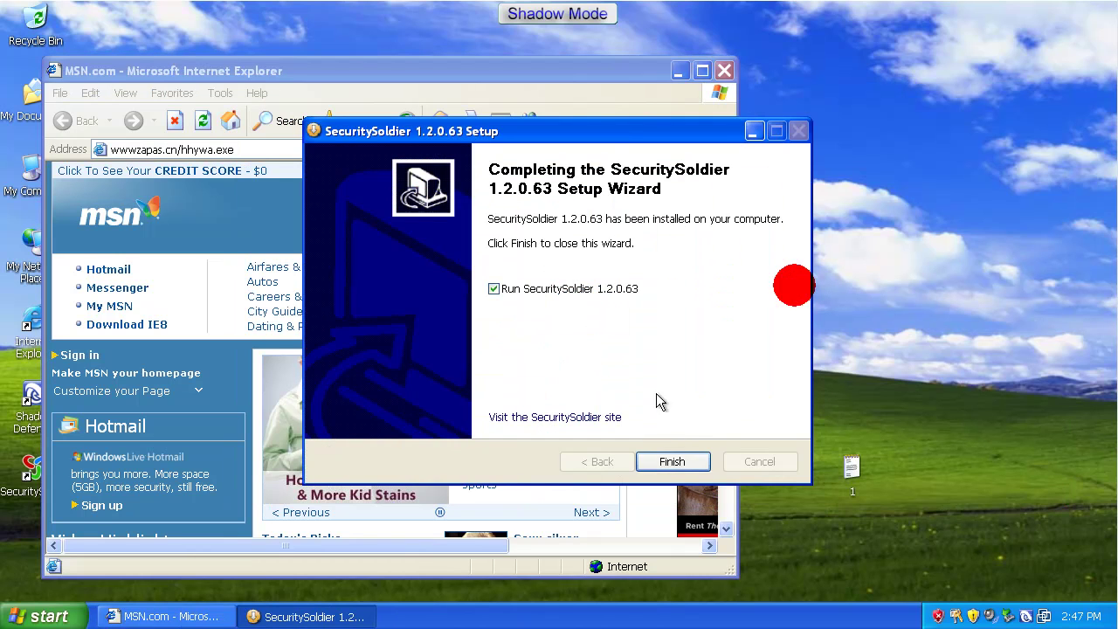
left_click(671, 461)
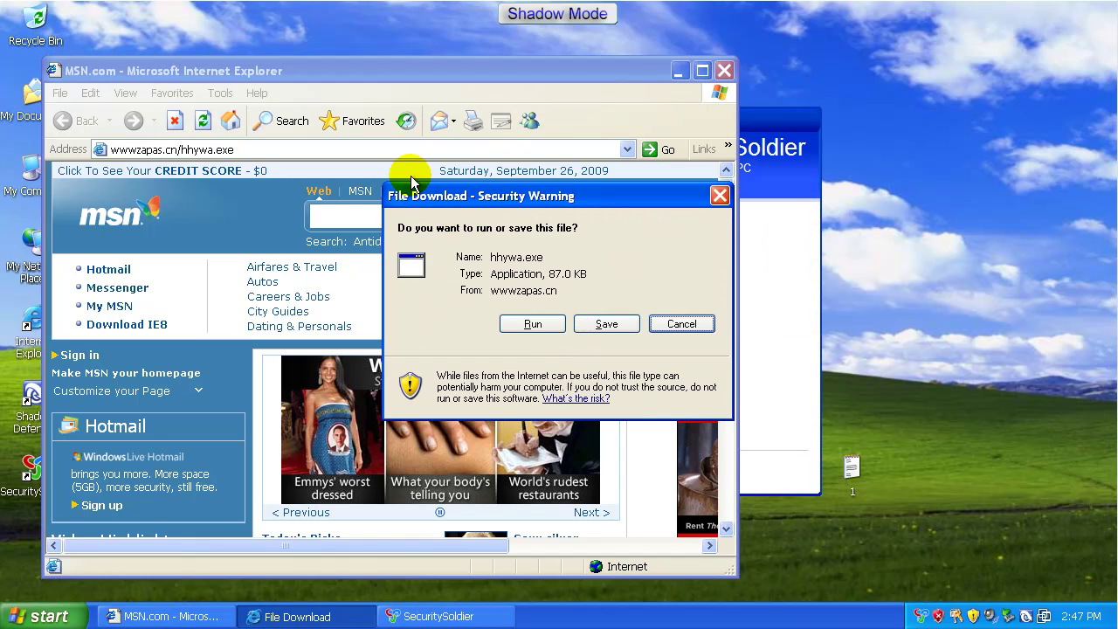
Run hhywa.exe from the repeated download prompt, and close the MSN browser window and SecuritySoldier.
left_click(550, 326)
left_click(632, 337)
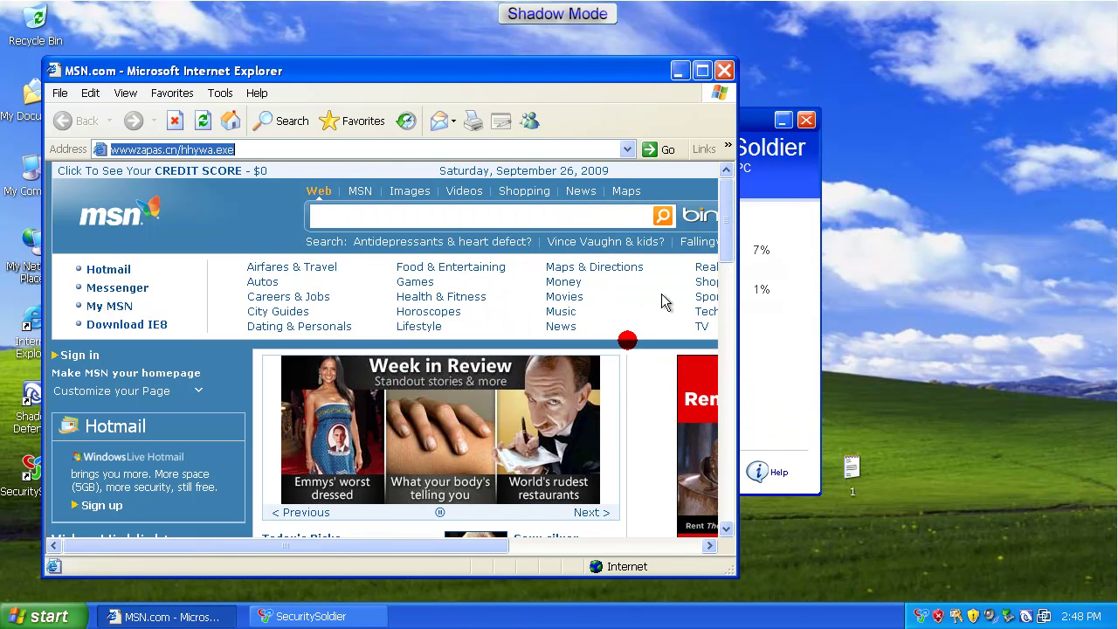
left_click(724, 70)
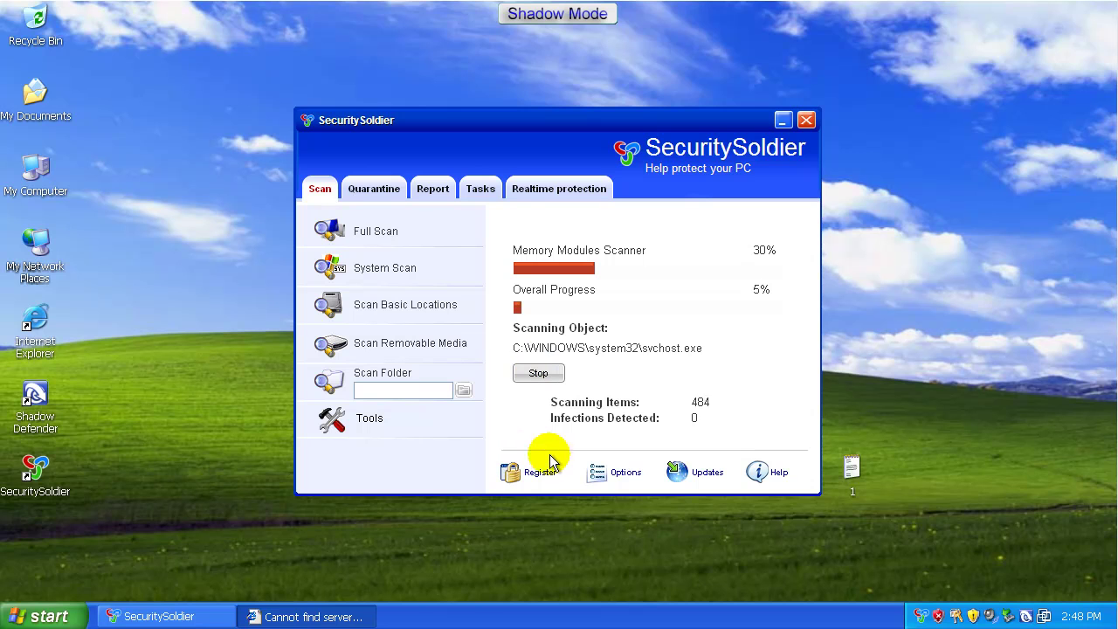
left_click(806, 119)
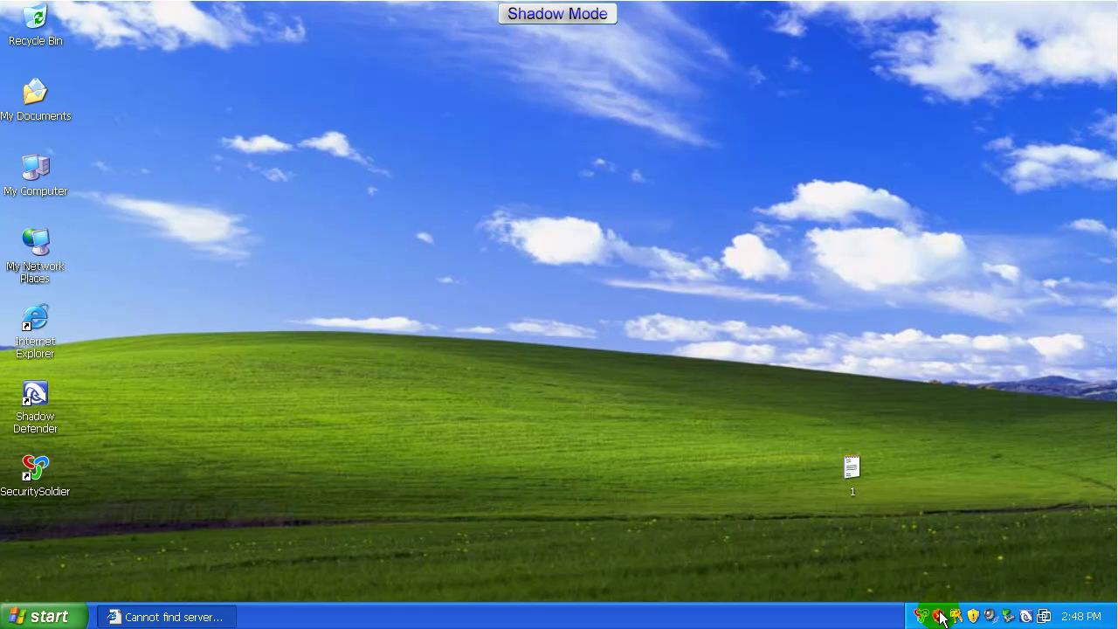
Examine the running processes in Windows Task Manager, including html[1].exe and sb5vzsjf.exe, and close it.
right_click(826, 620)
left_click(878, 567)
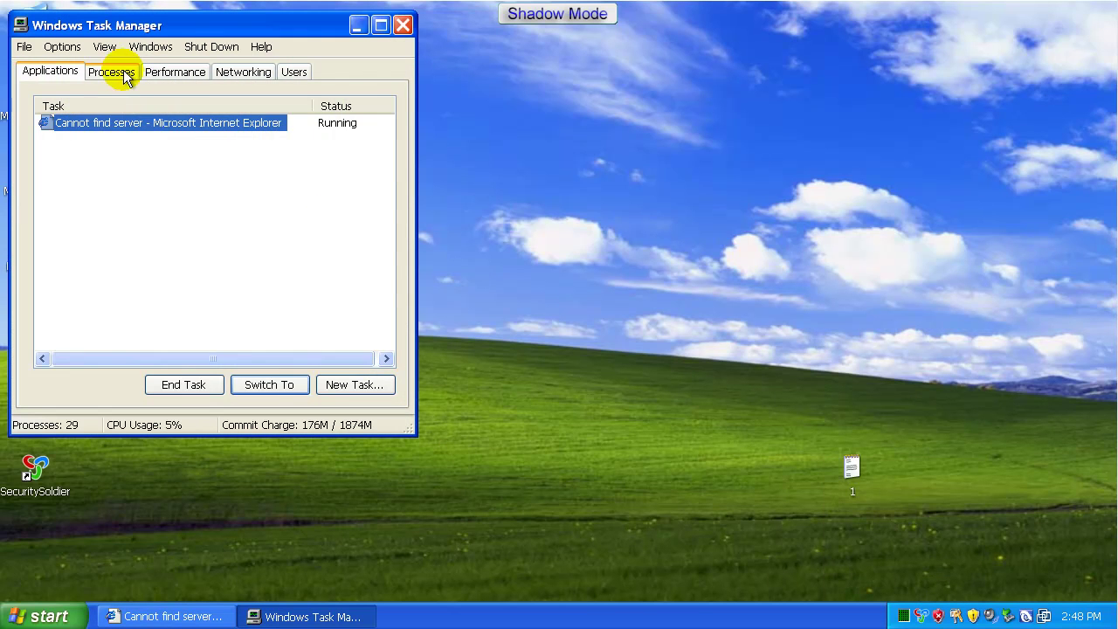
left_click(120, 71)
left_click(79, 107)
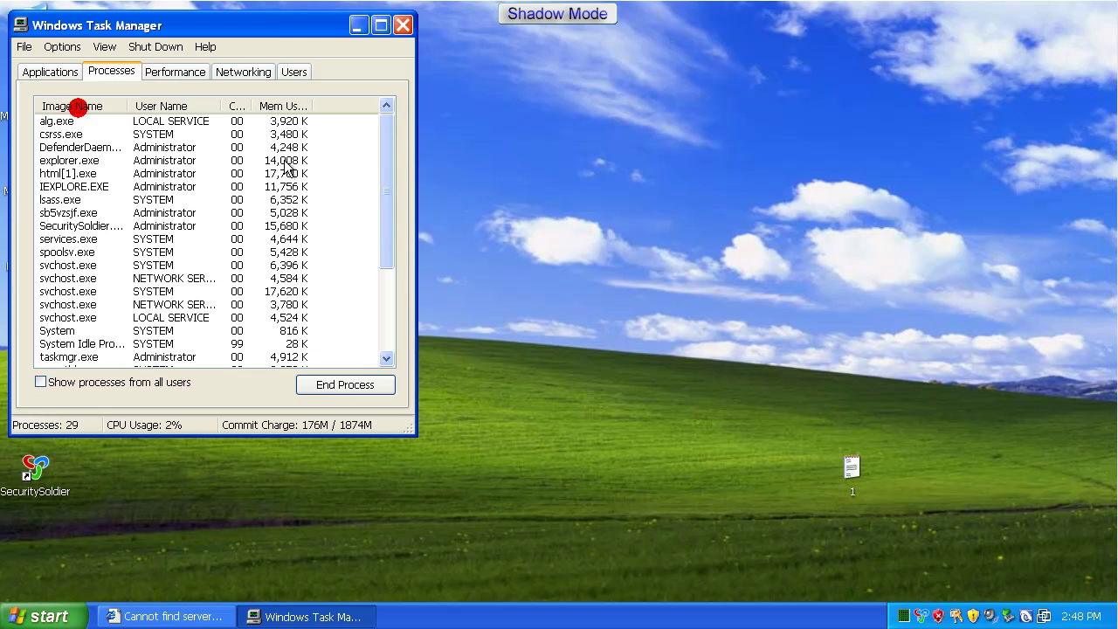
left_click(87, 173)
left_click(91, 213)
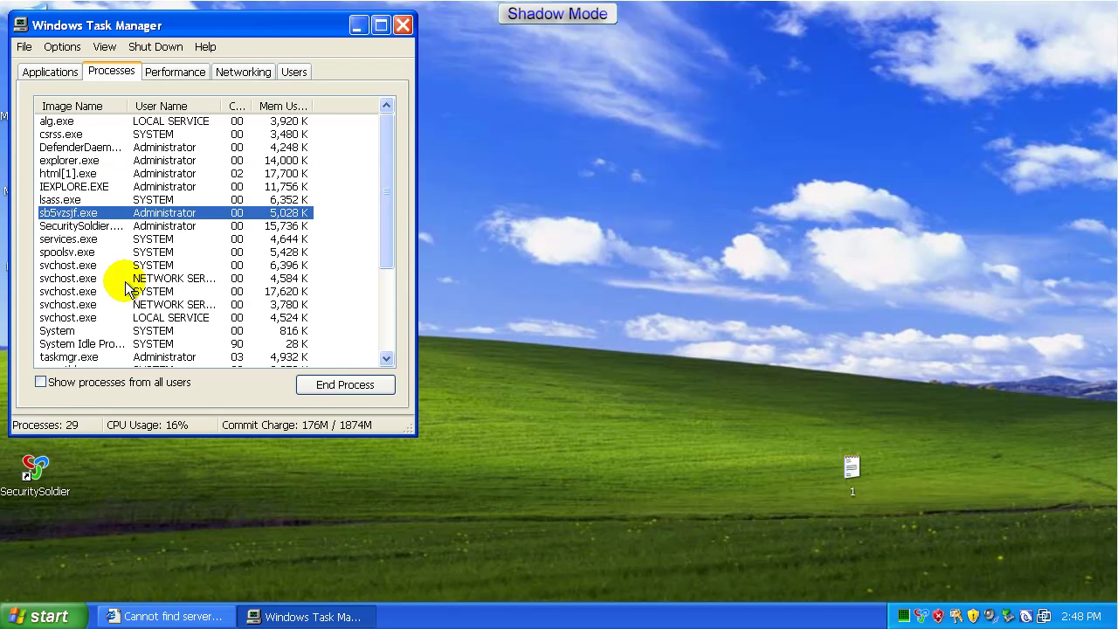
scroll(126, 288, "down", 3)
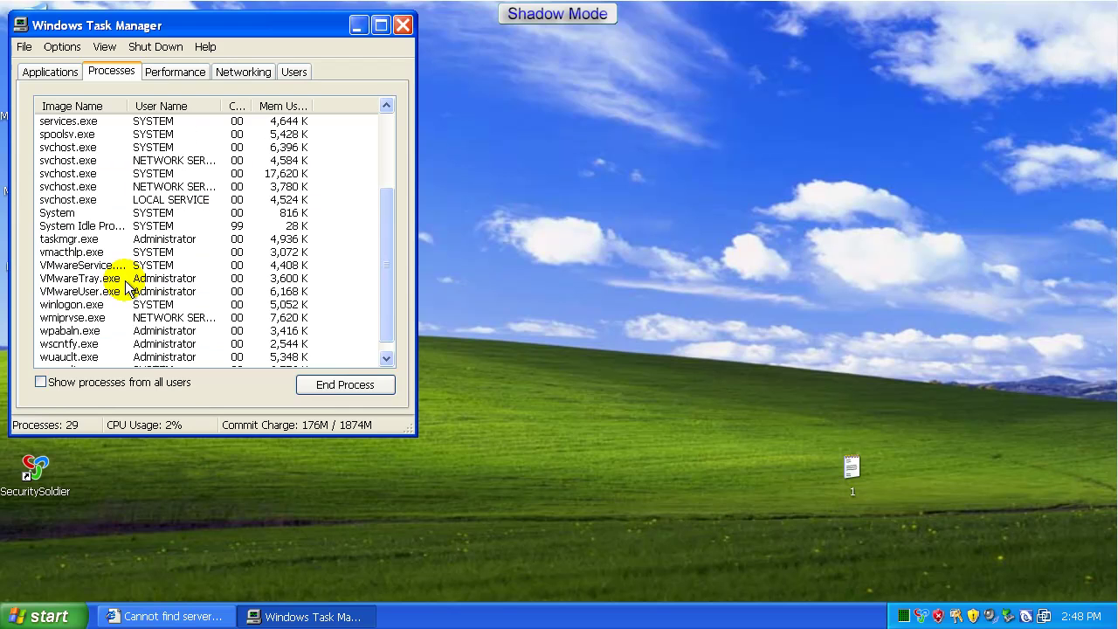
left_click(402, 24)
Move the text file 1 beneath the SecuritySoldier desktop icon and load google.com in the "Cannot find server" browser window.
left_click_drag(852, 474, 194, 535)
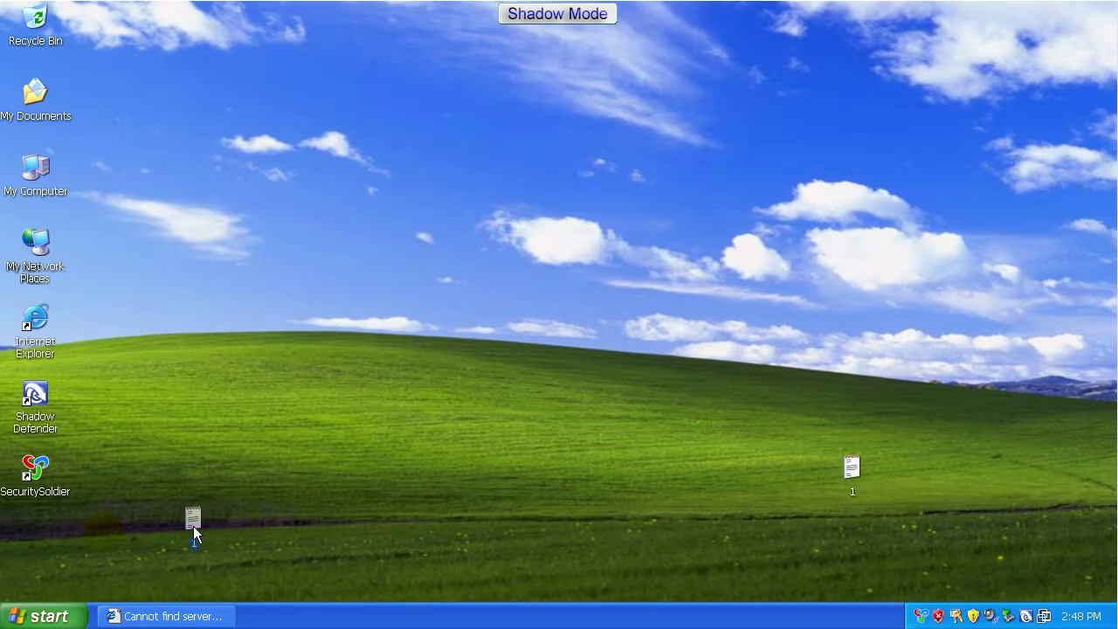
left_click(214, 615)
left_click(283, 96)
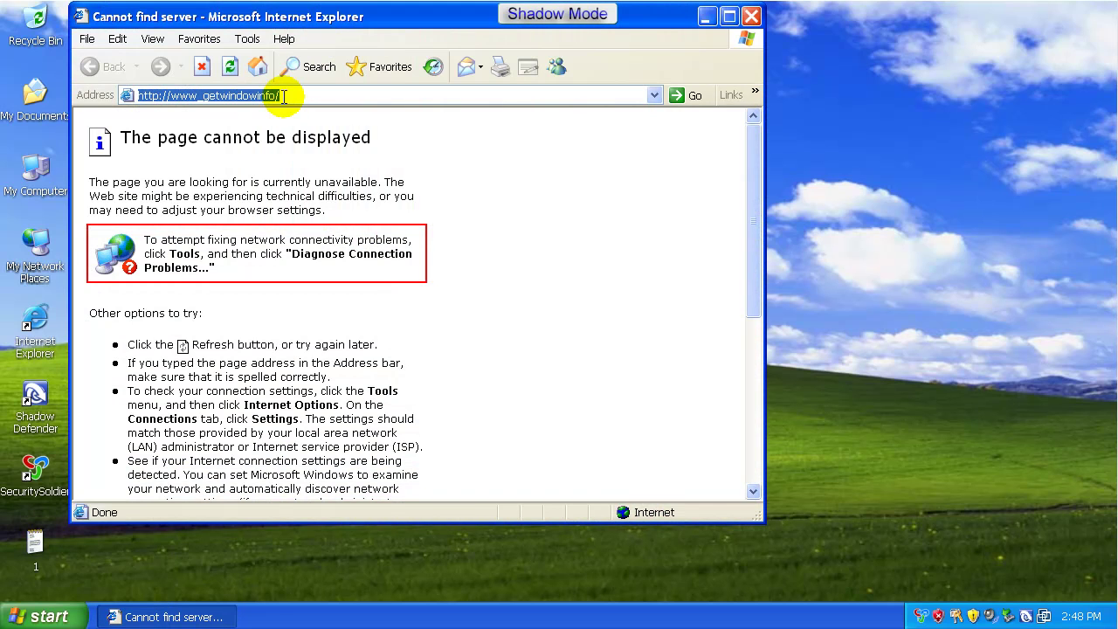
type("google.com")
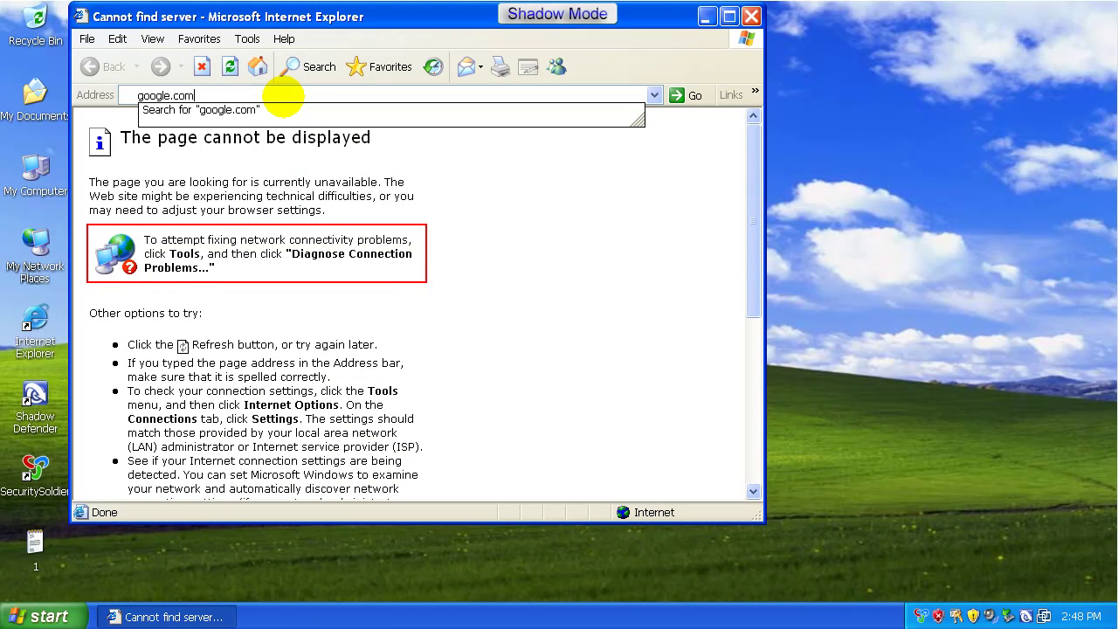
key("Return")
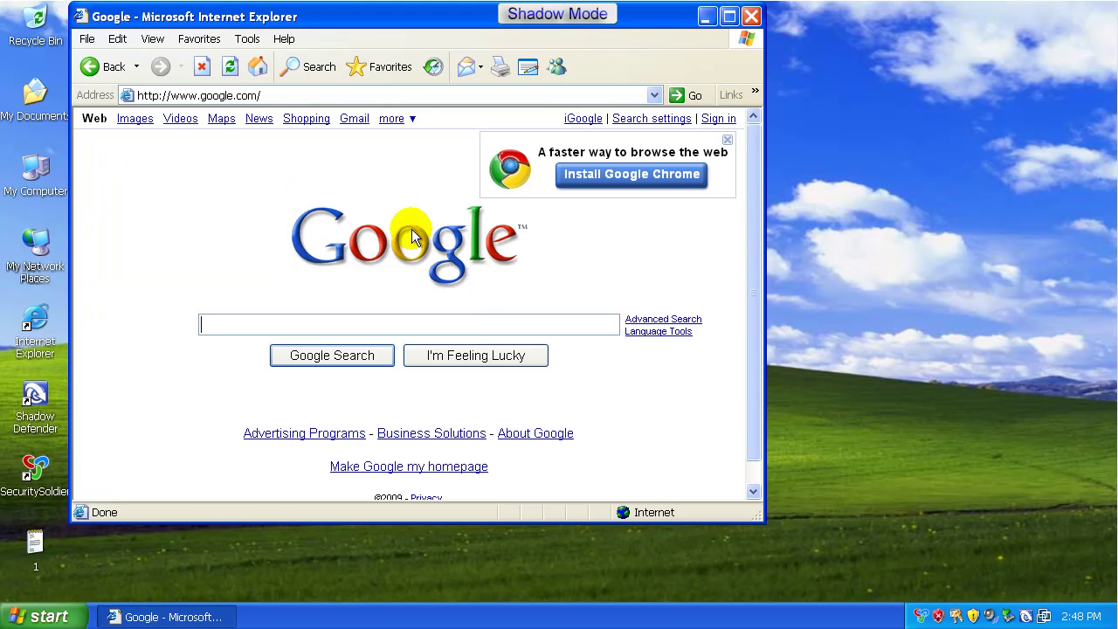
Search Google for "free antivirus" and agree to send the information over the Internet.
left_click(456, 317)
type("free anti")
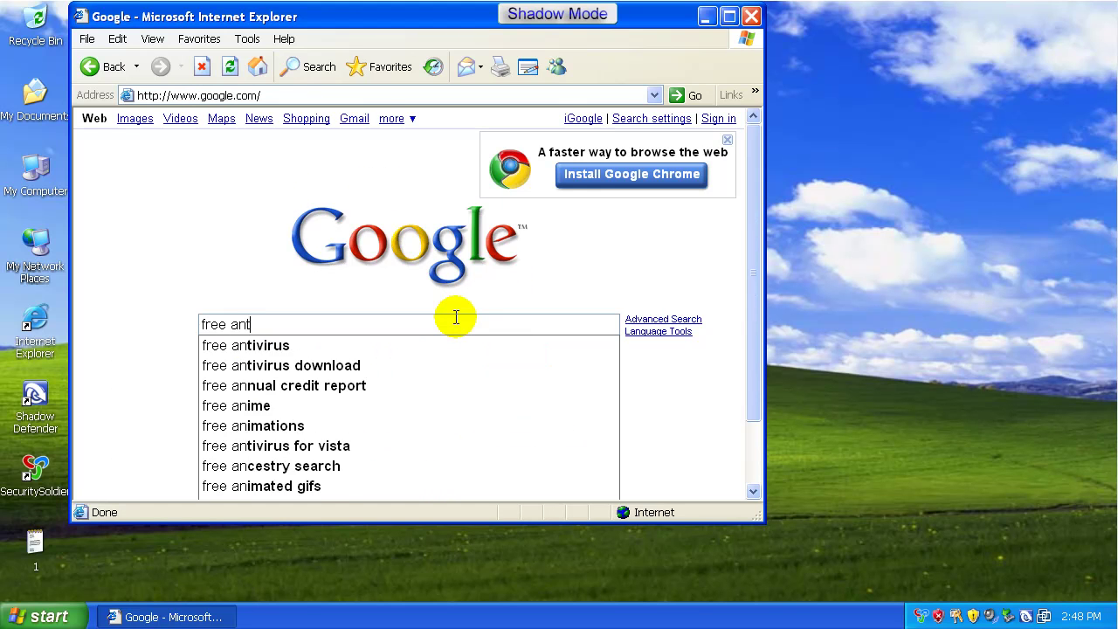
left_click(419, 344)
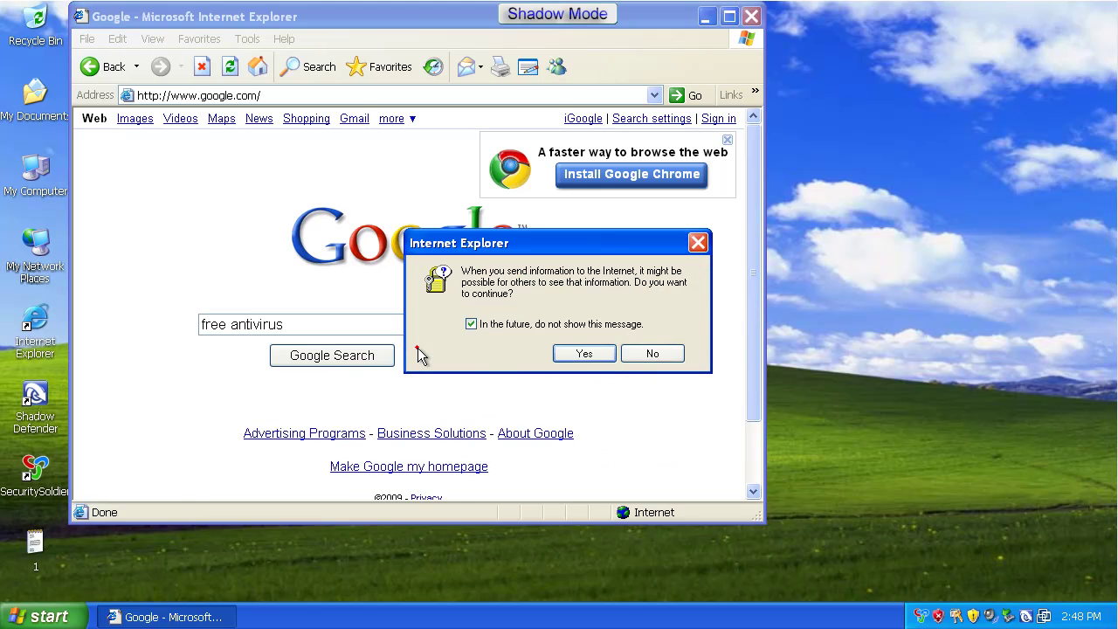
left_click(601, 356)
Check the AVG Free site in a widened browser window, and open the avast! Home Edition search result.
scroll(279, 369, "down", 3)
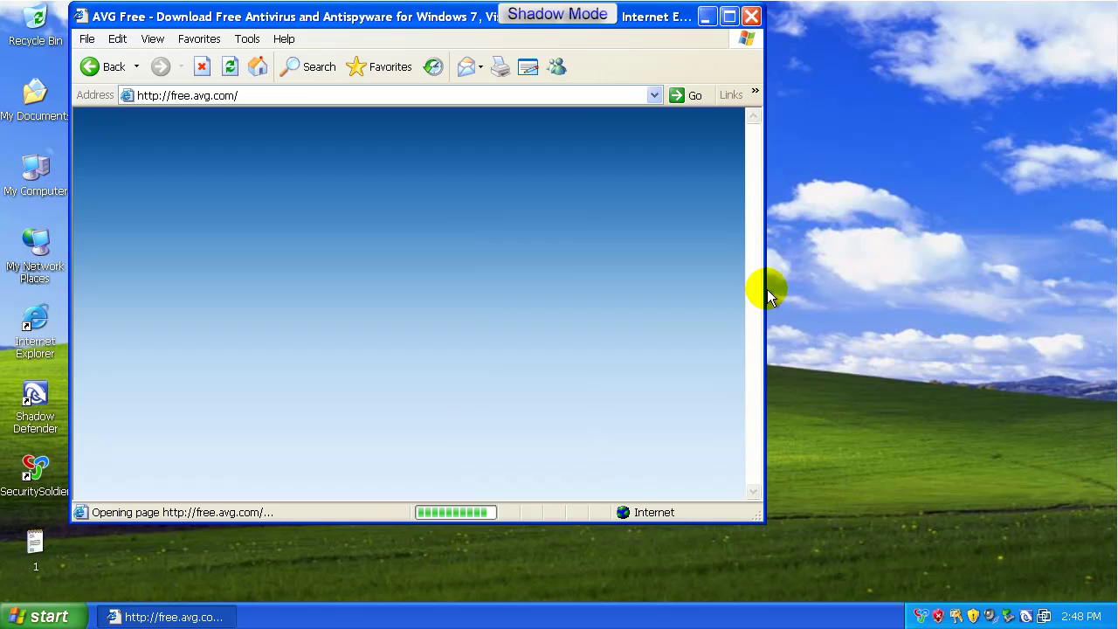
left_click_drag(765, 295, 1017, 298)
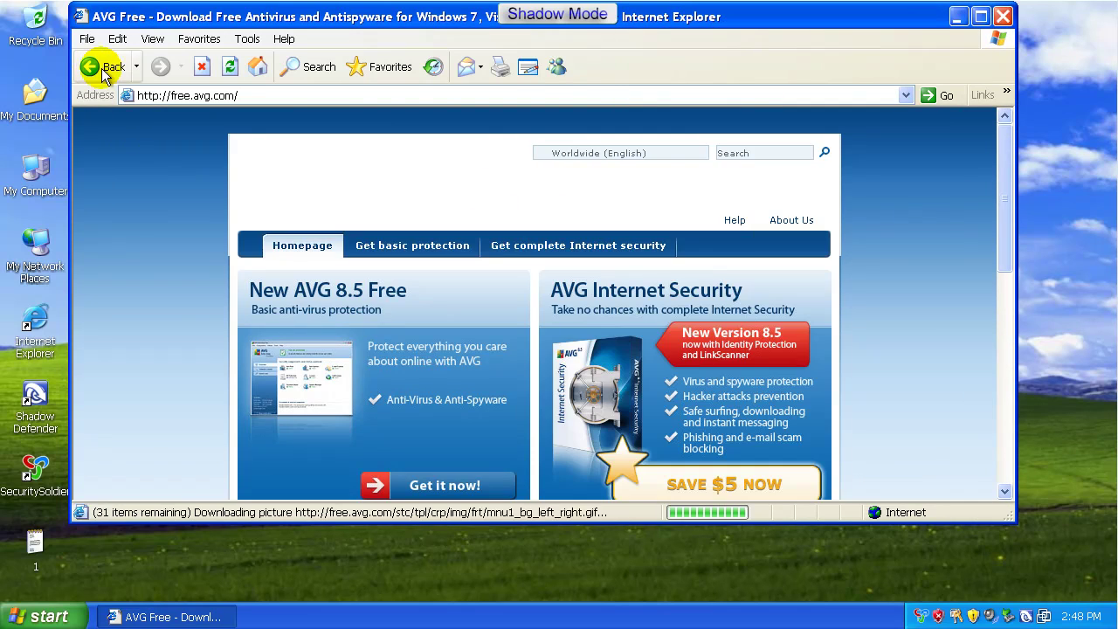
left_click(96, 67)
scroll(277, 358, "down", 4)
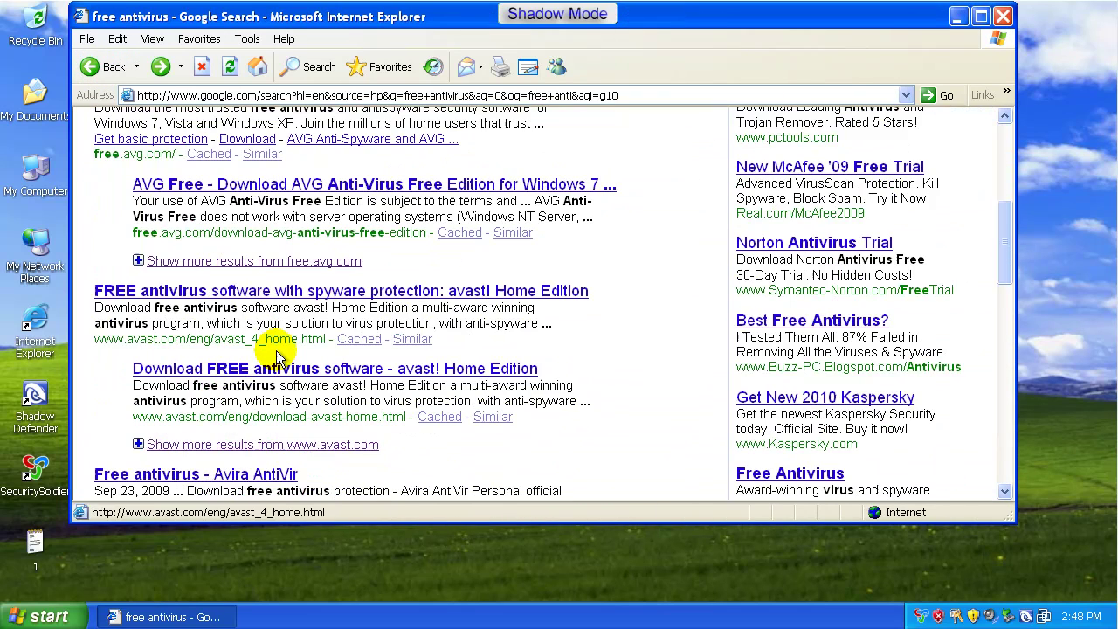
left_click(250, 291)
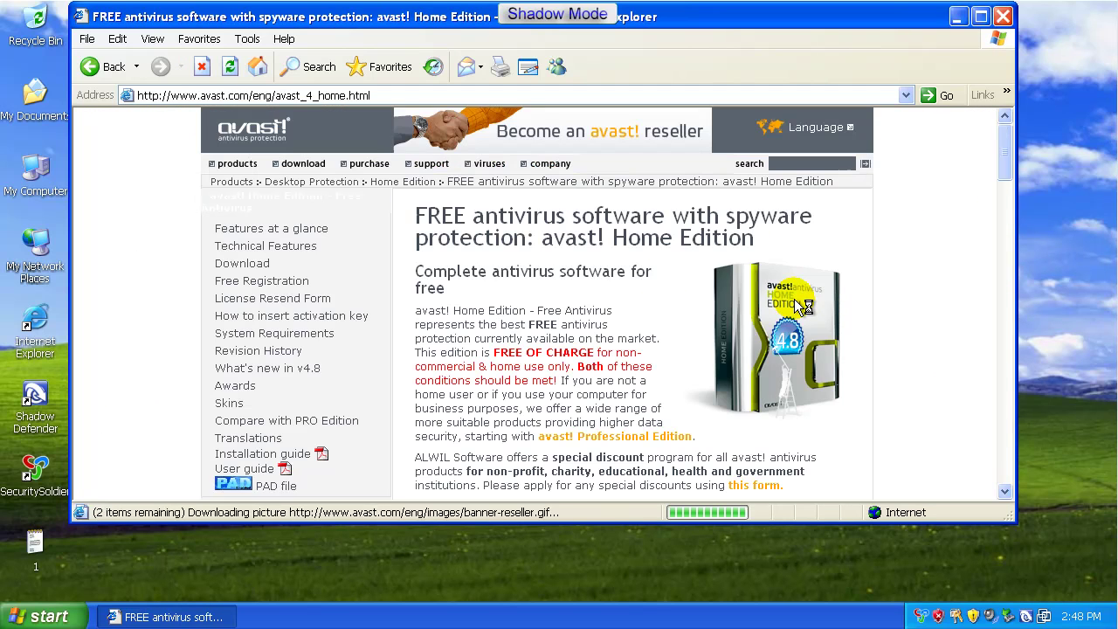
Close the avast! page and try to close the "Cannot find server" browser window.
left_click(1013, 18)
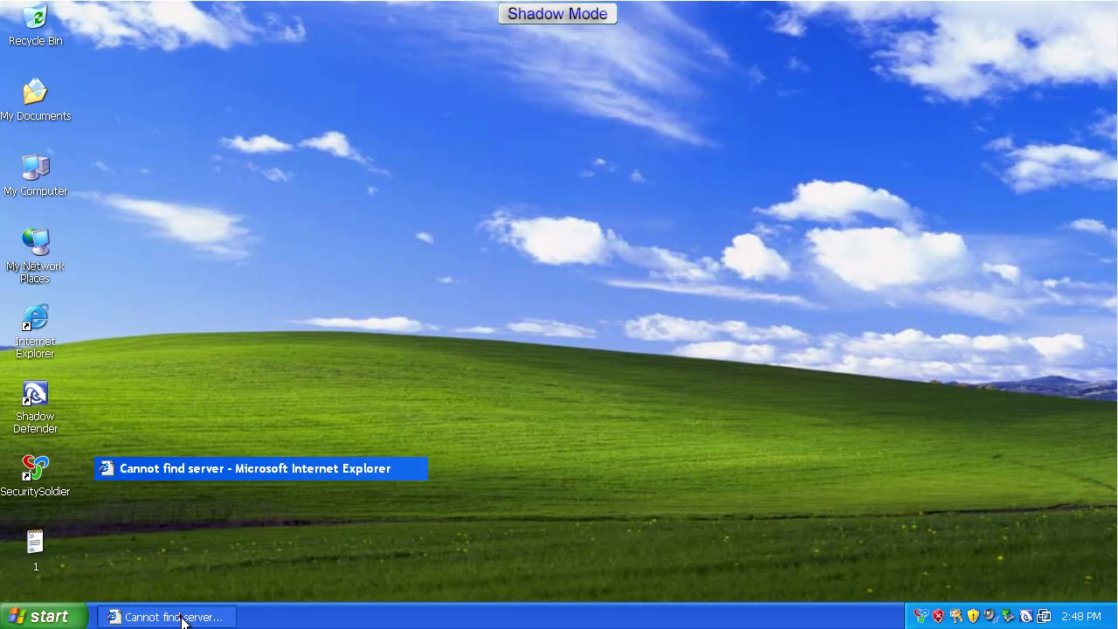
left_click(109, 616)
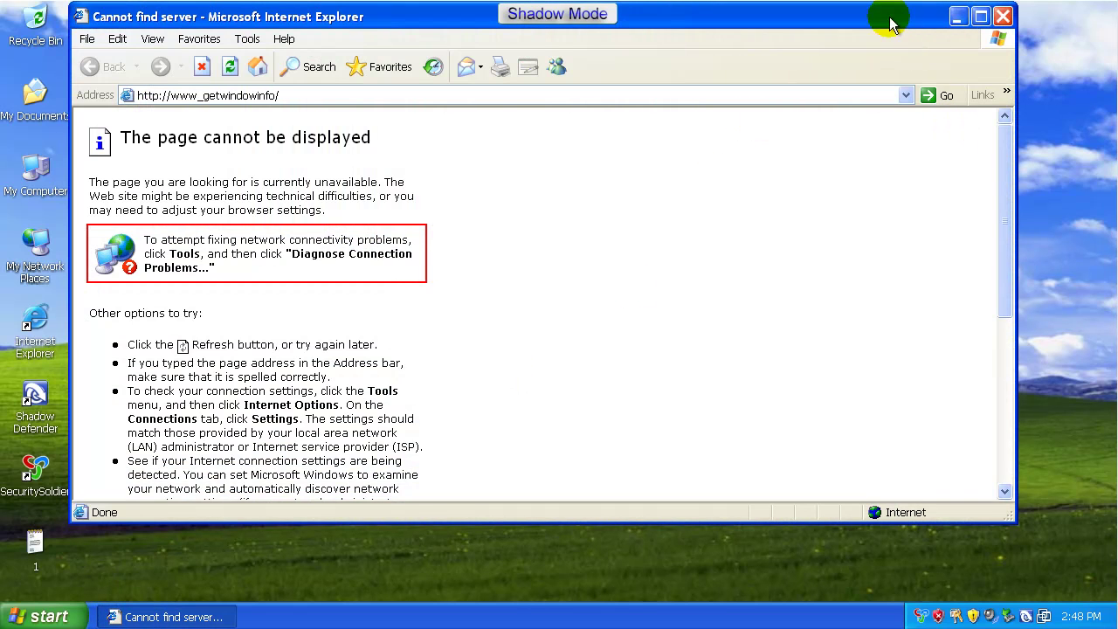
left_click_drag(892, 20, 900, 74)
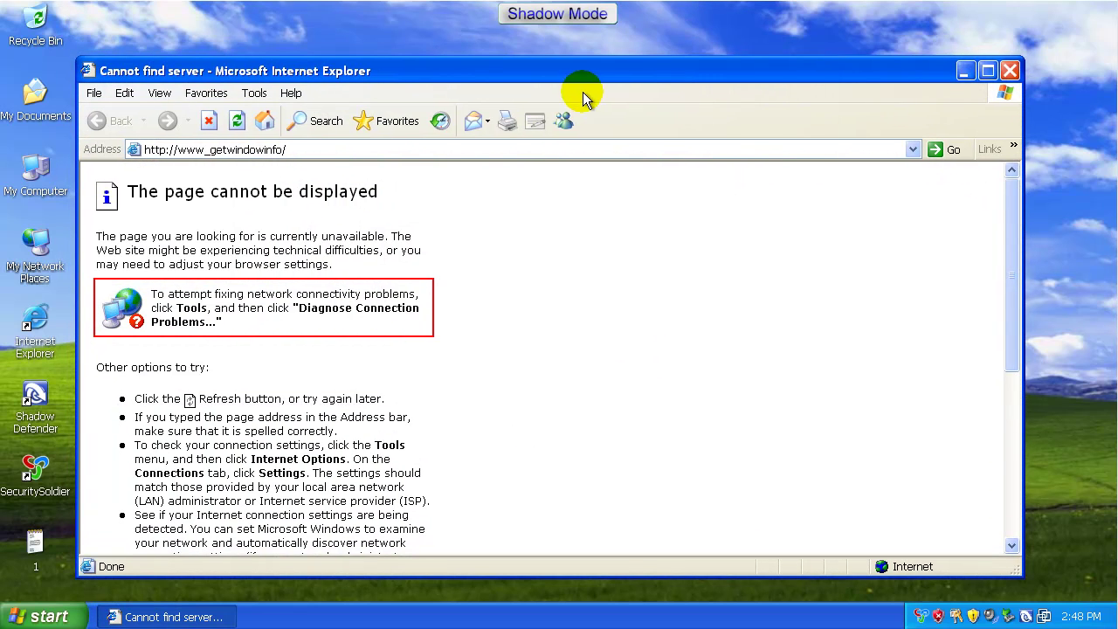
left_click(1011, 72)
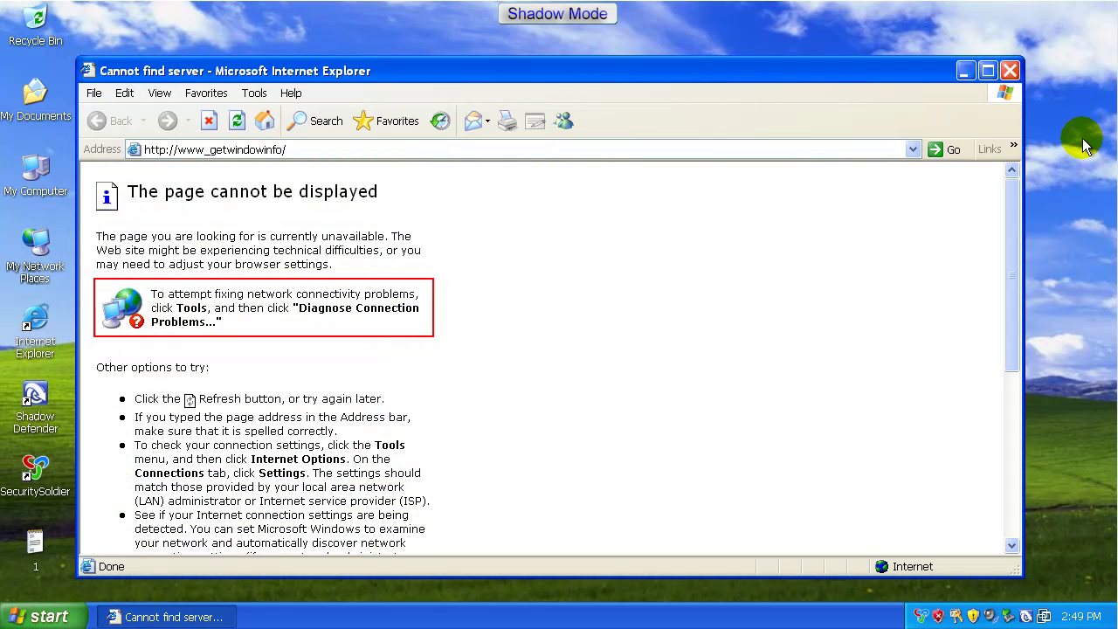
left_click(1009, 71)
Check the system status and mode setting of volume C: in Shadow Defender, postponing registration, and close the program.
double_click(1025, 616)
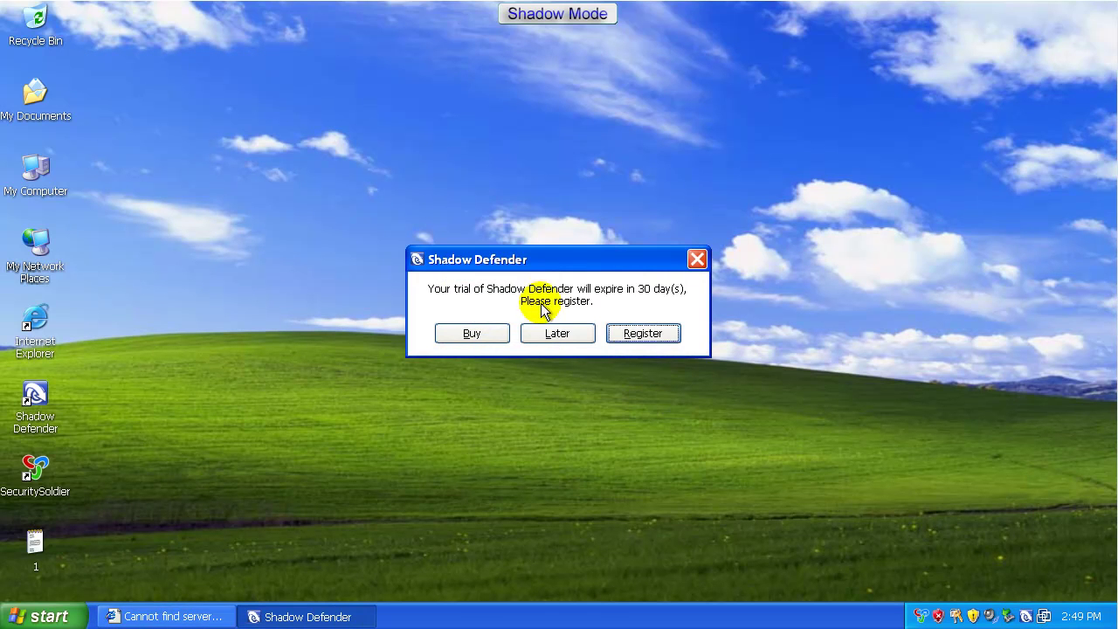
left_click(557, 333)
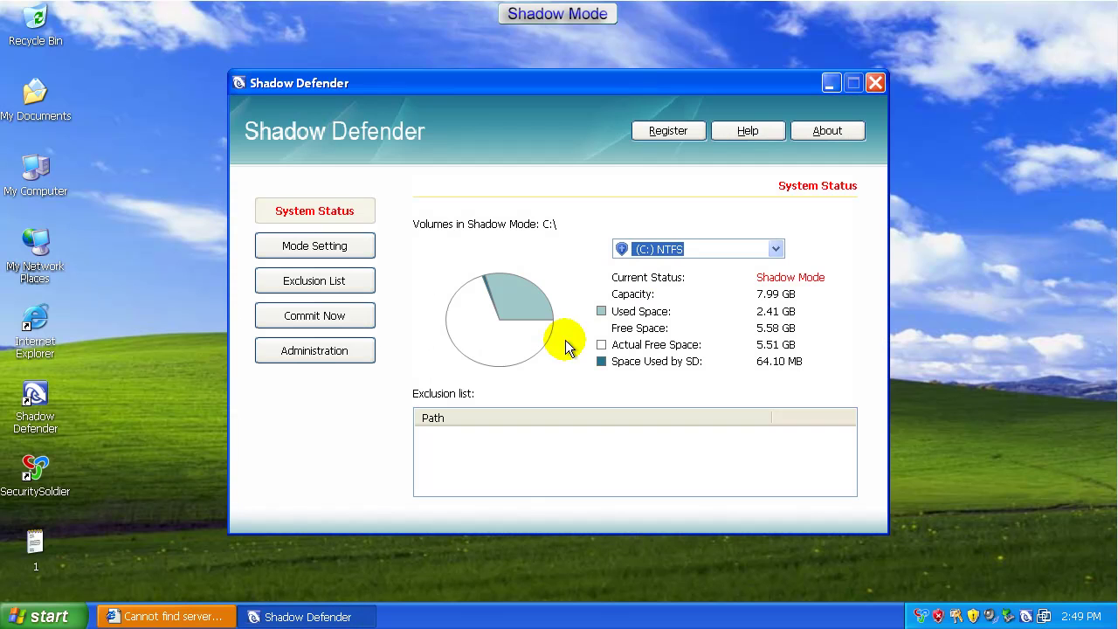
left_click(337, 252)
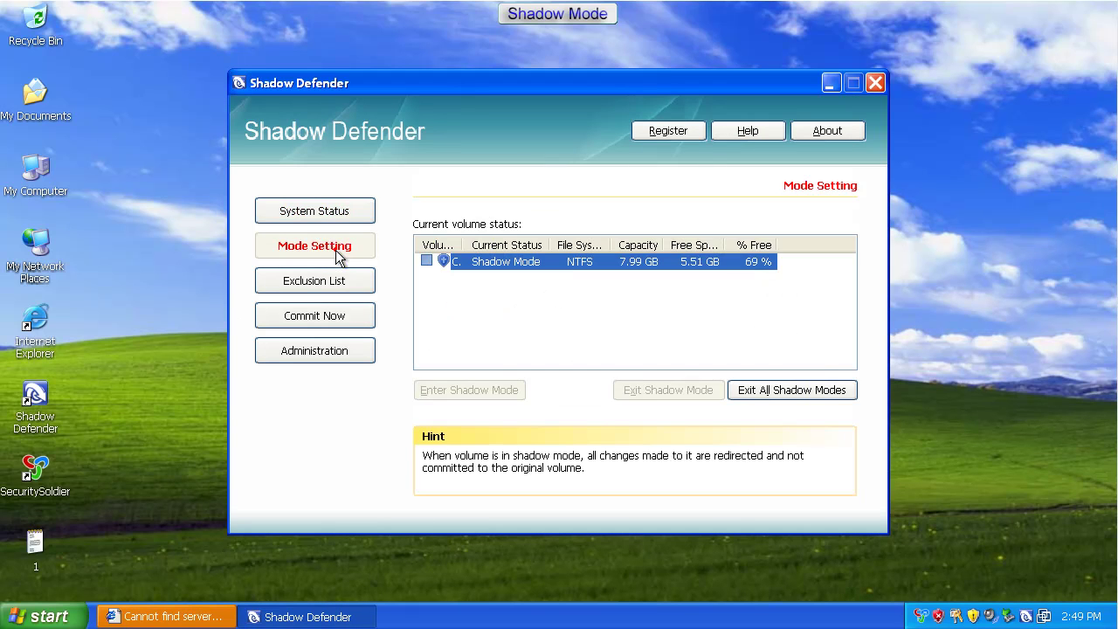
left_click(611, 315)
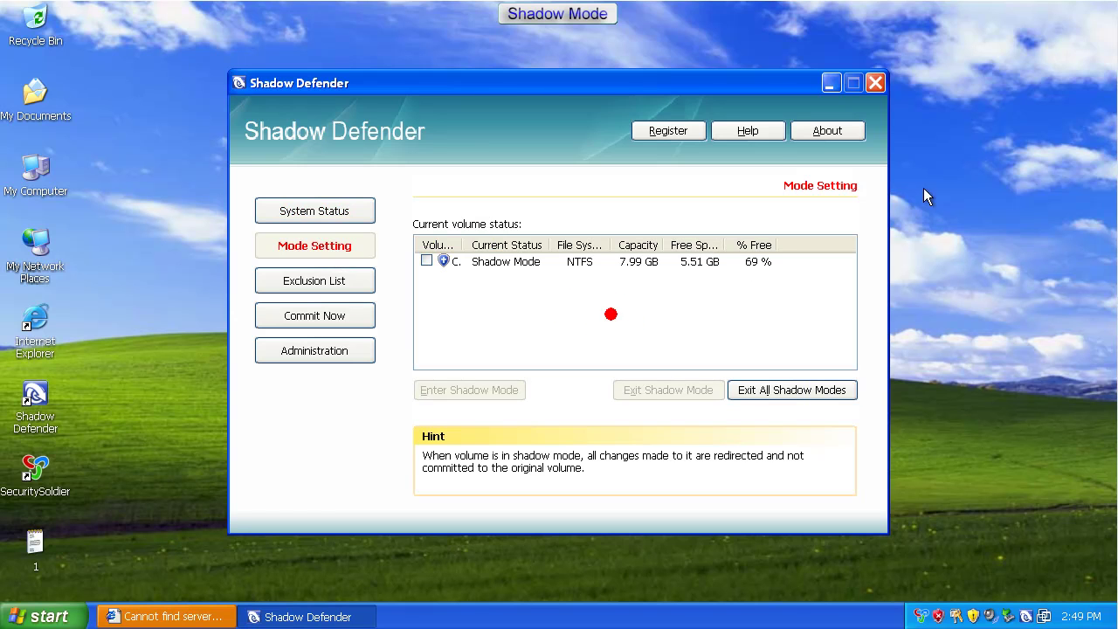
left_click(874, 83)
Restart the computer to end the current Shadow Mode session on volume C:.
left_click(44, 616)
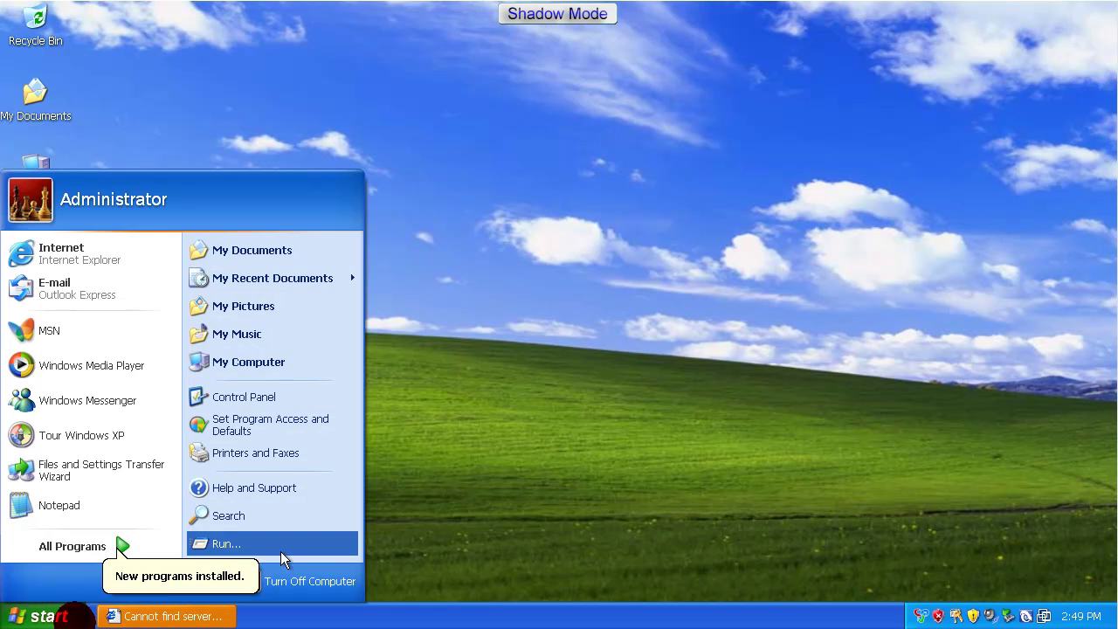
left_click(298, 582)
left_click(630, 248)
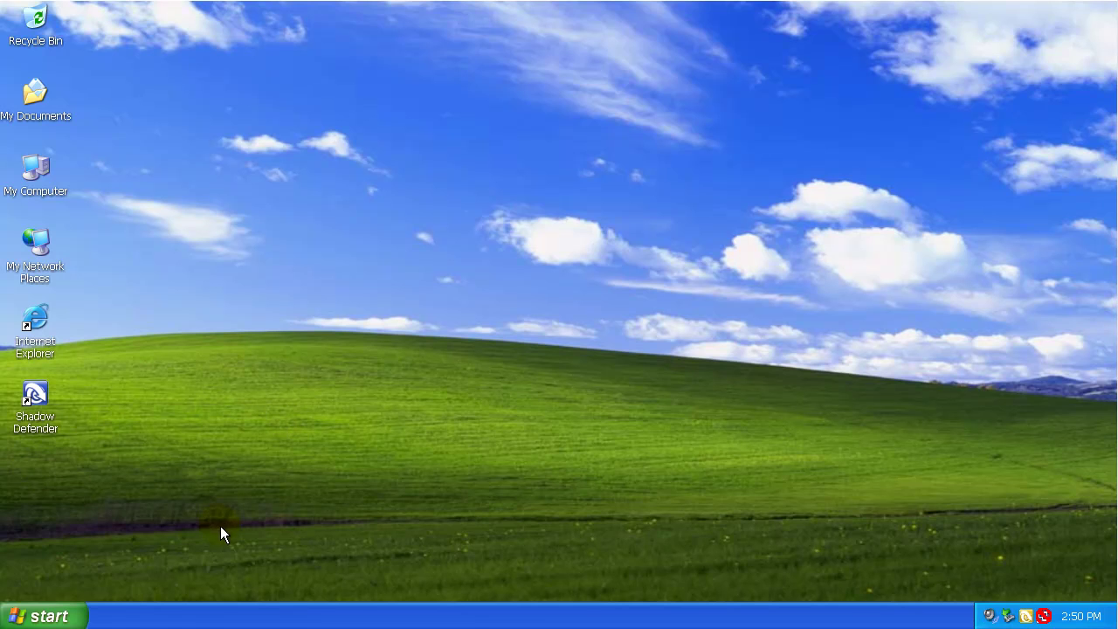
List the running processes in Windows Task Manager sorted by image name, and dismiss the antivirus risk notification.
right_click(161, 613)
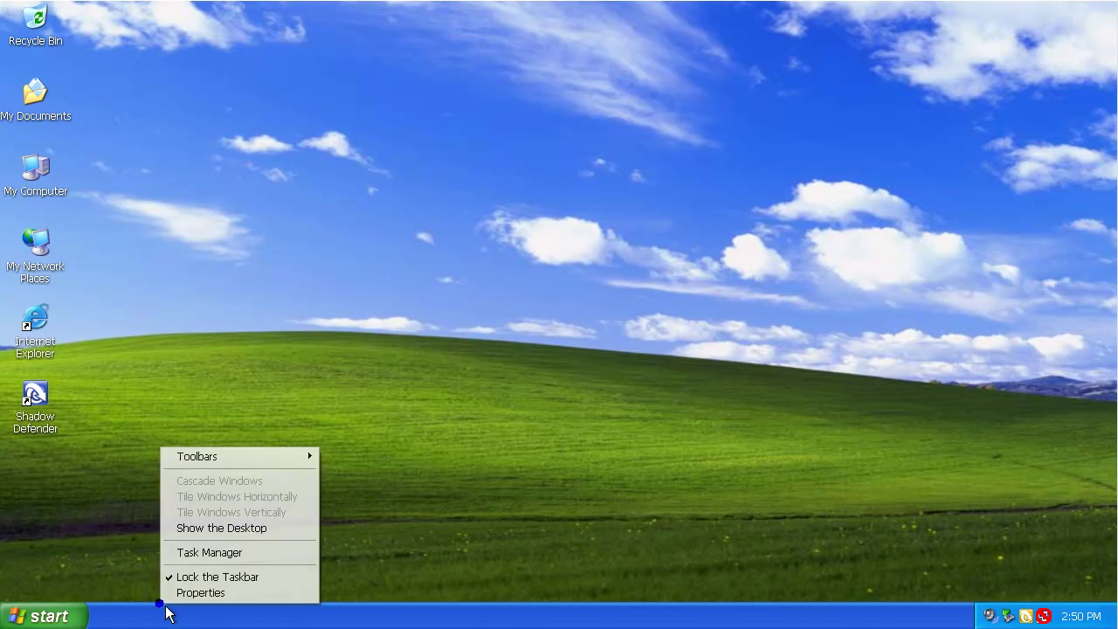
left_click(215, 552)
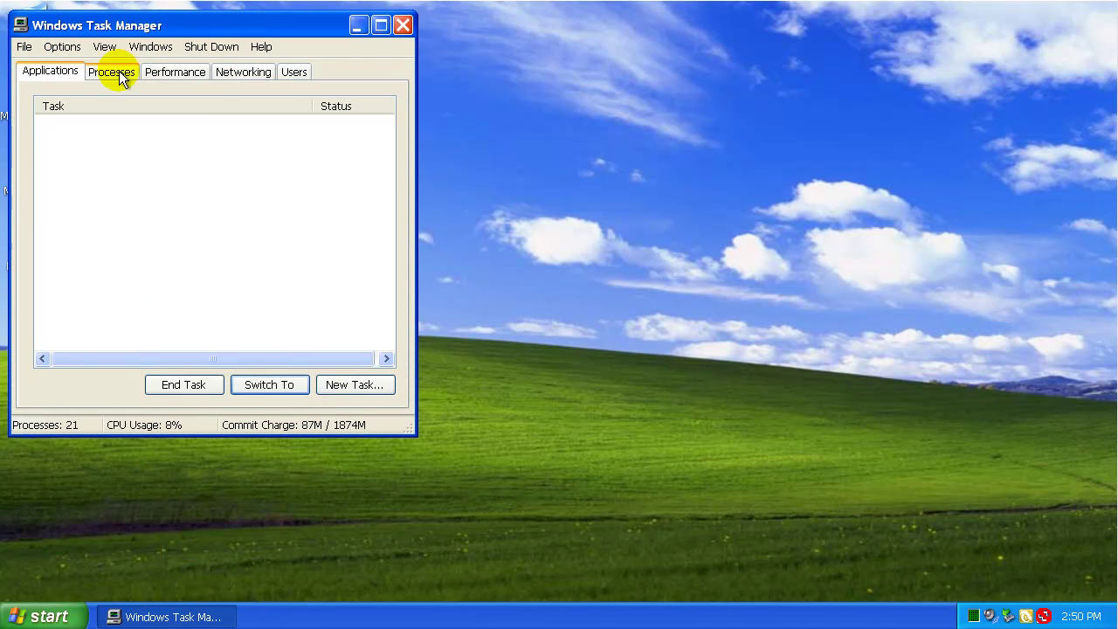
left_click(111, 72)
left_click_drag(189, 27, 330, 80)
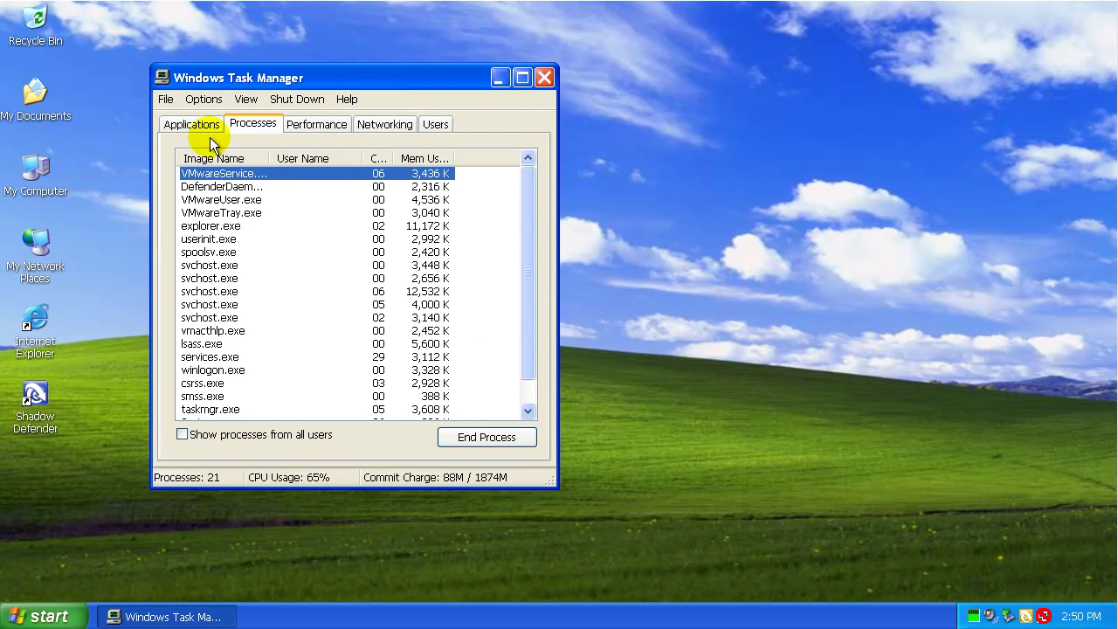
left_click(200, 157)
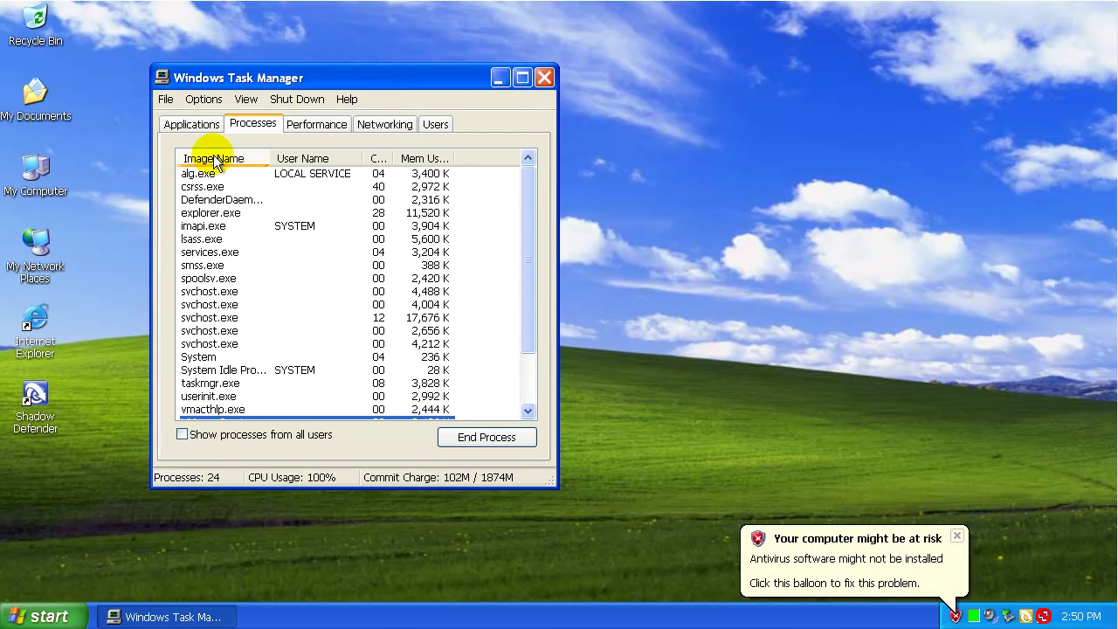
left_click(957, 536)
Switch to Shadow Defender, postponing registration, and check the status of volume C: beside Task Manager.
right_click(1022, 615)
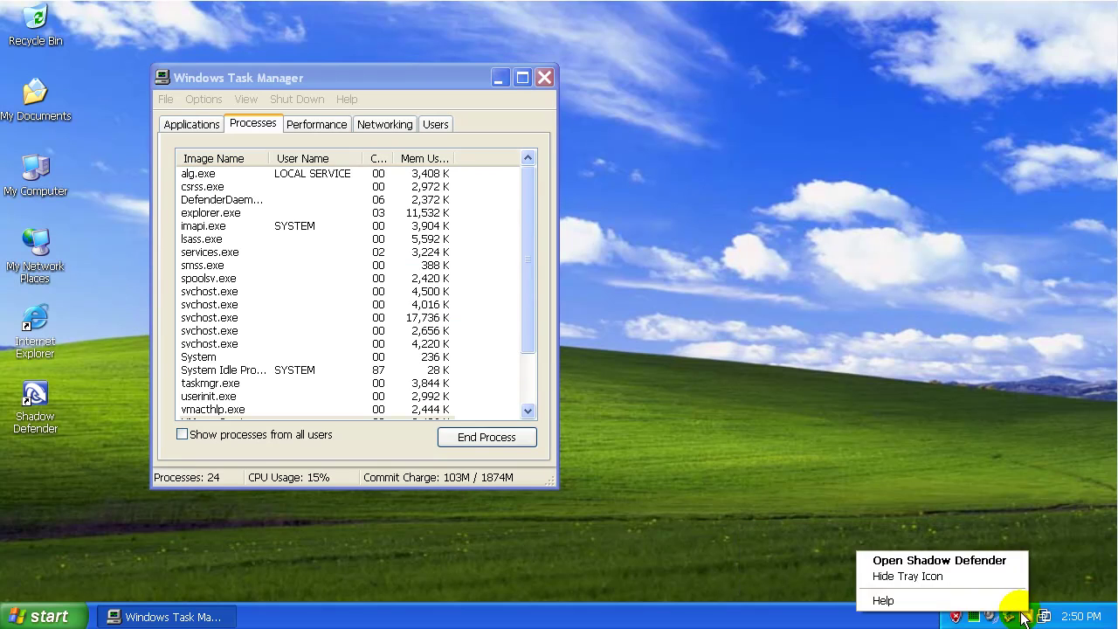
left_click(1003, 560)
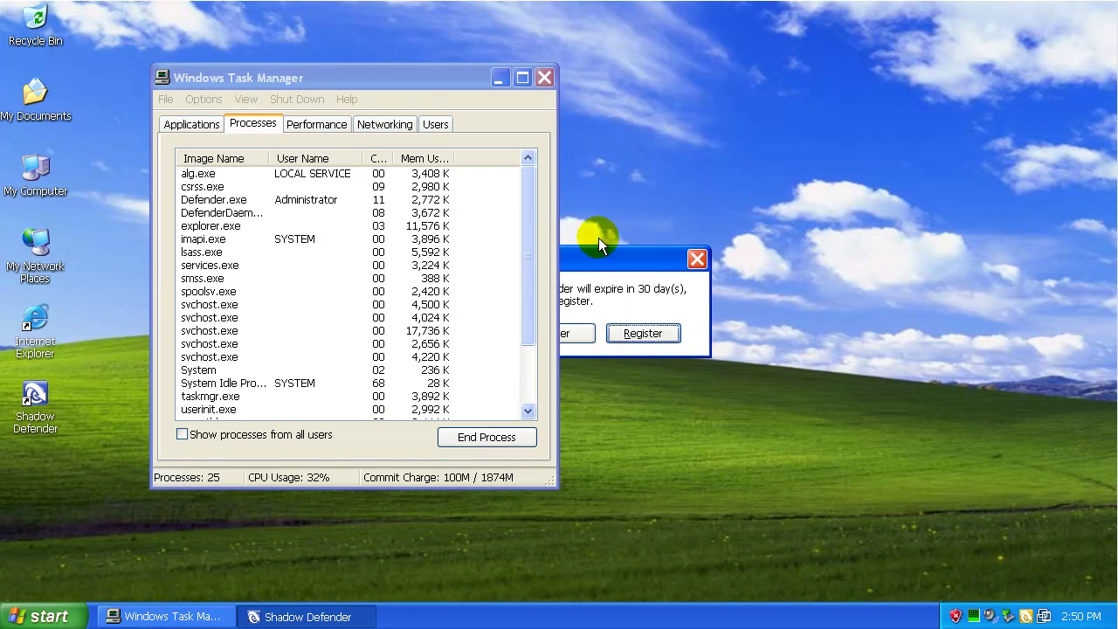
left_click(750, 312)
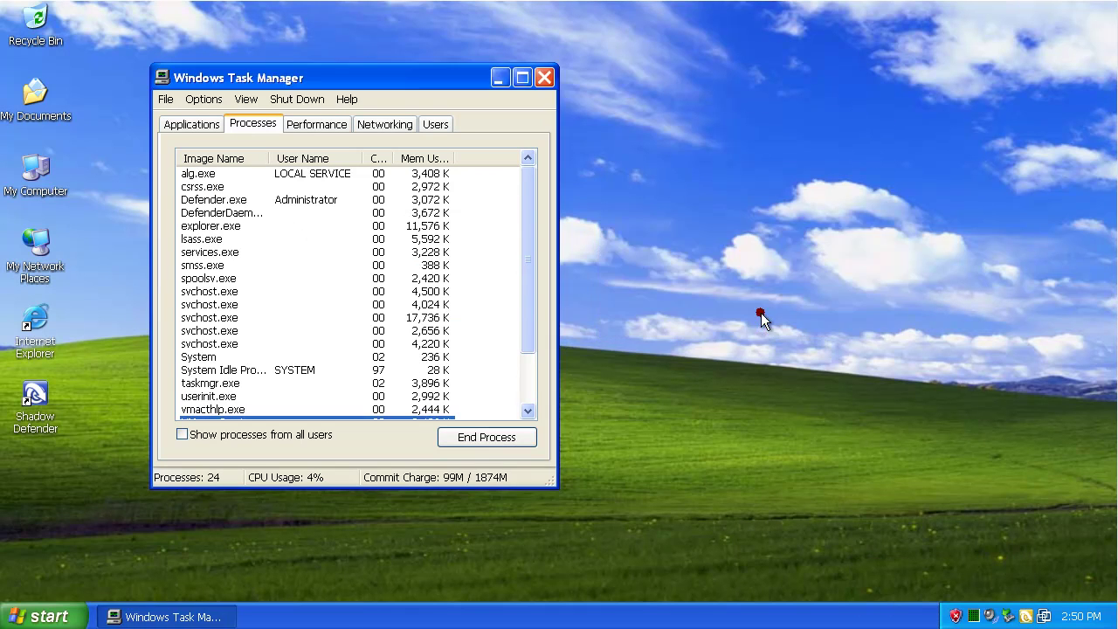
left_click_drag(420, 76, 420, 66)
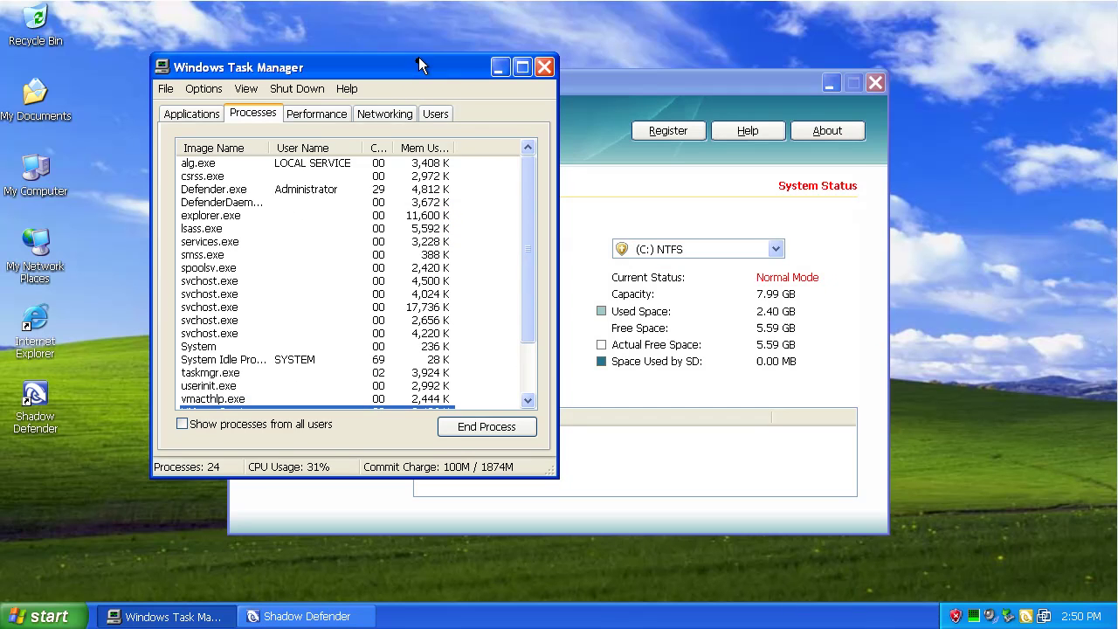
Widen the Image Name column, show processes from all users, review DefenderDaemon.exe and the rest of the list, and close Task Manager.
left_click(241, 202)
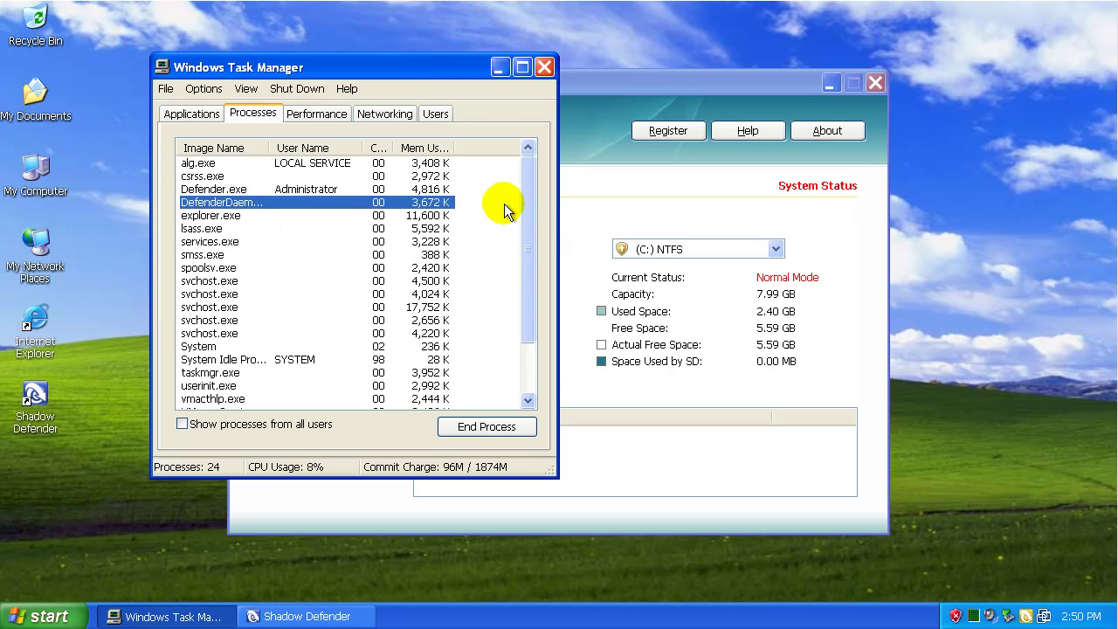
left_click_drag(272, 148, 306, 153)
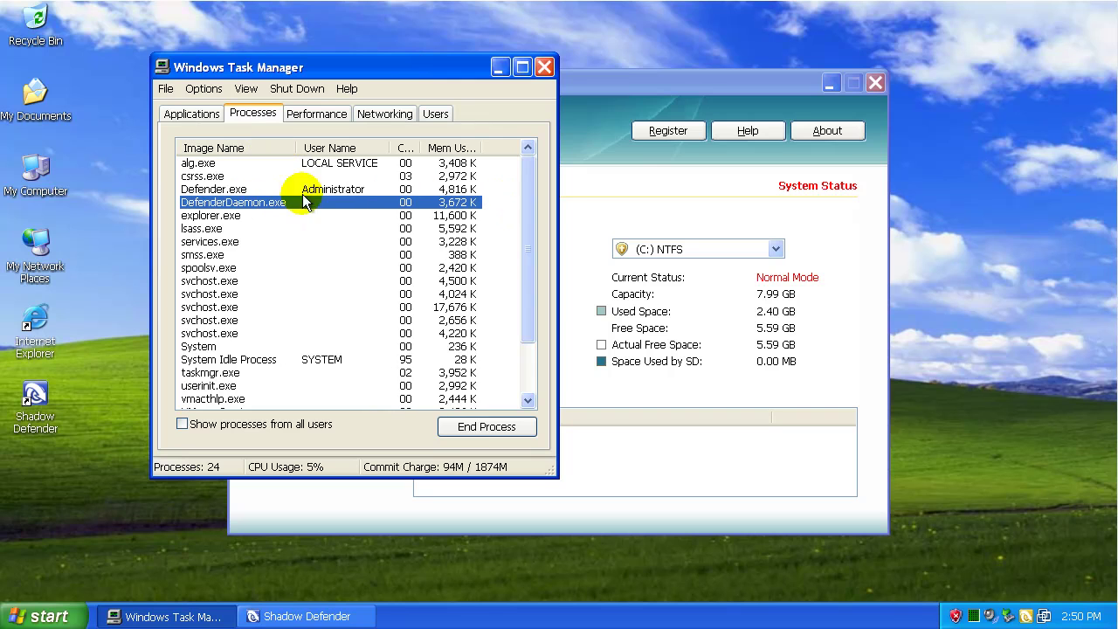
left_click_drag(526, 209, 538, 146)
left_click(185, 424)
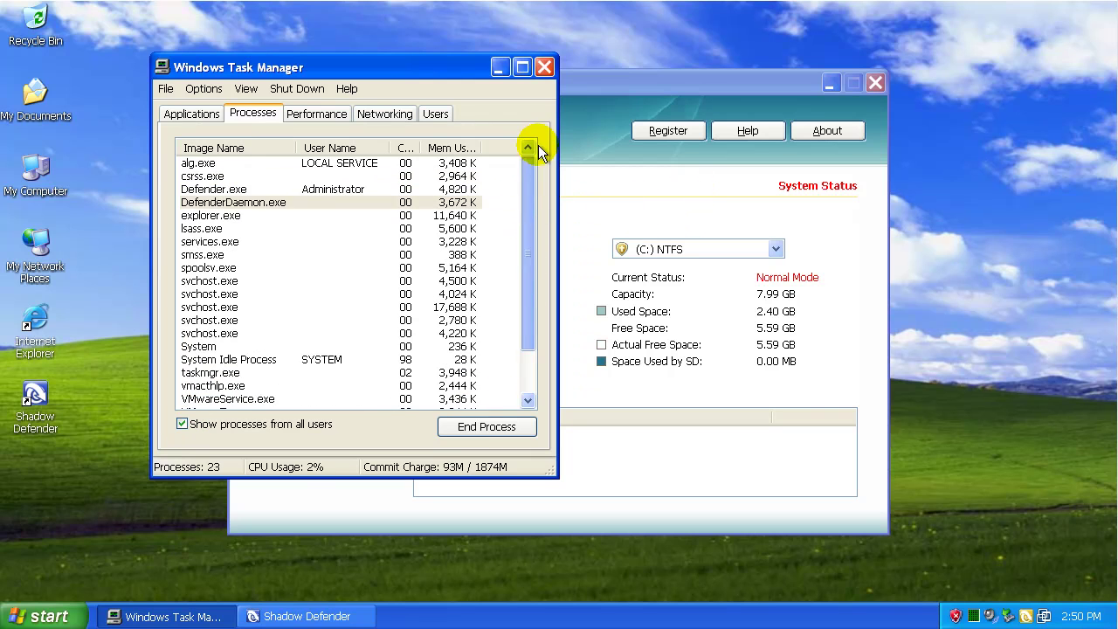
left_click(677, 208)
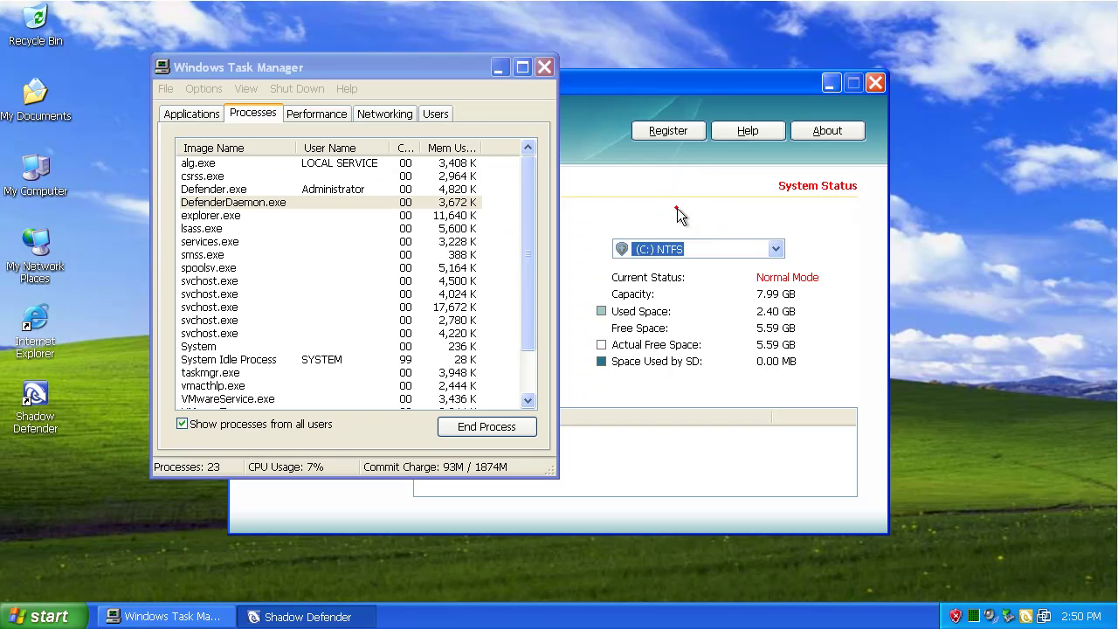
left_click(530, 173)
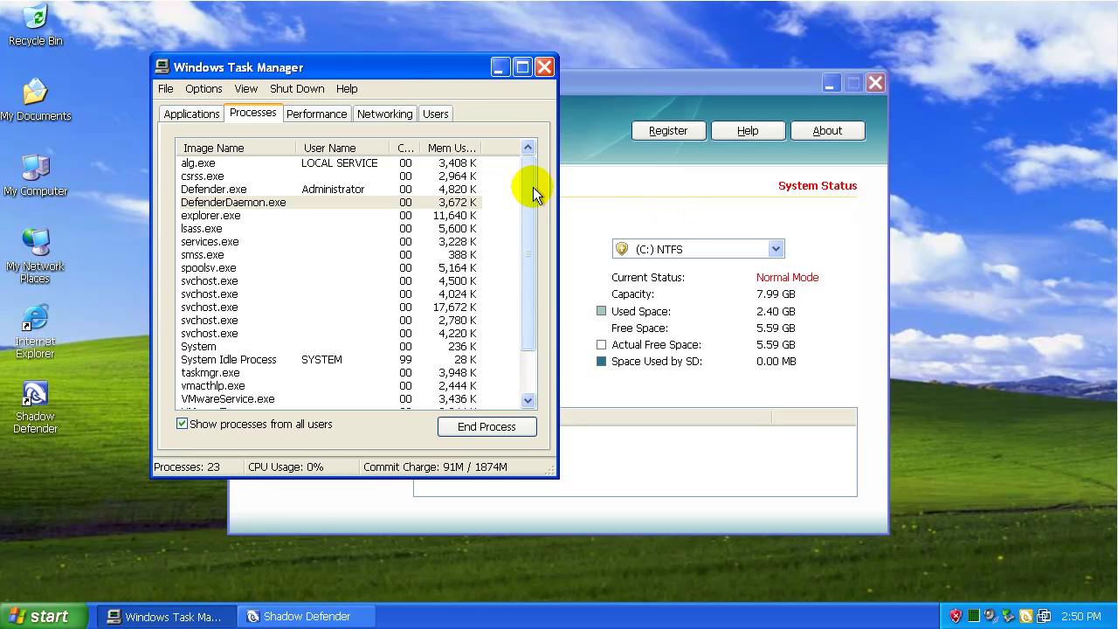
left_click_drag(532, 187, 529, 231)
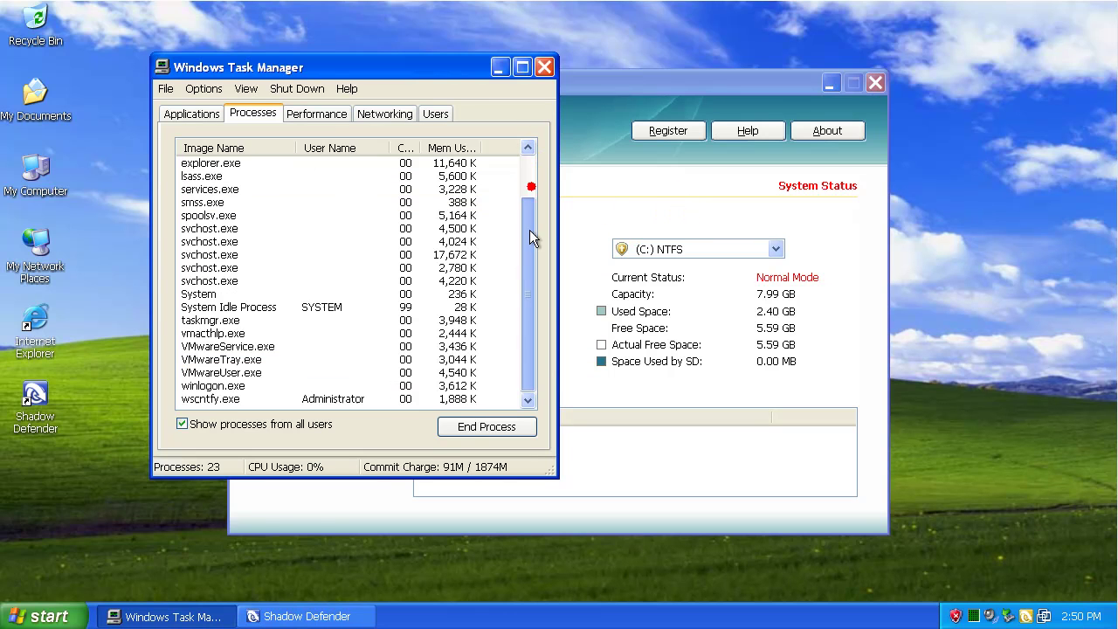
left_click(544, 69)
Check the exclusion list and put volume C: into Shadow Mode with the Continue Shadow Mode after reboot option.
left_click(330, 287)
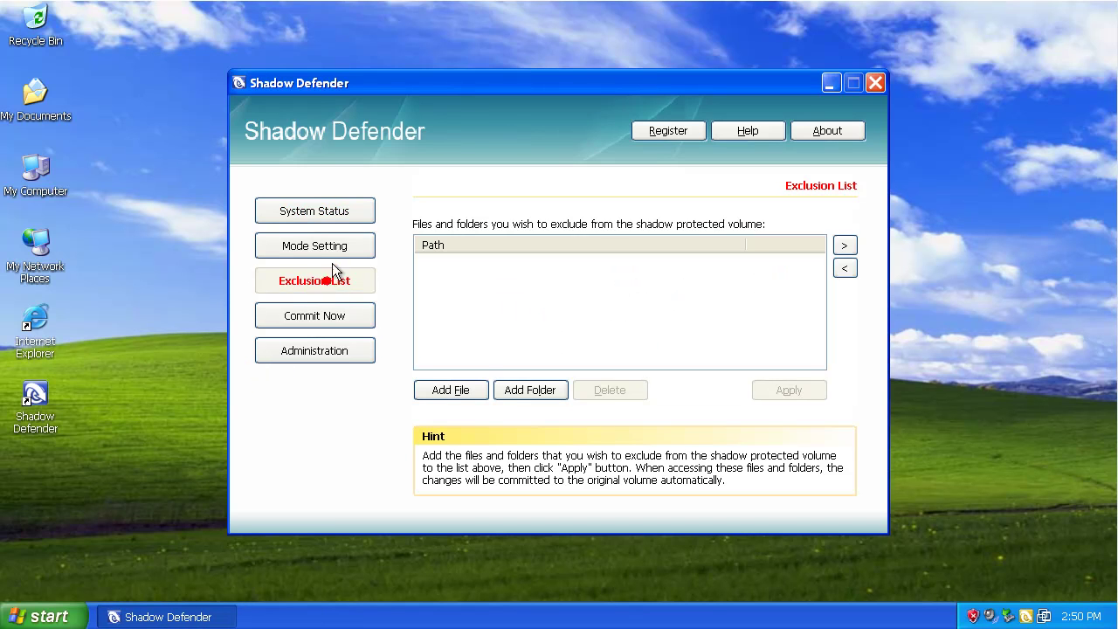
left_click(331, 251)
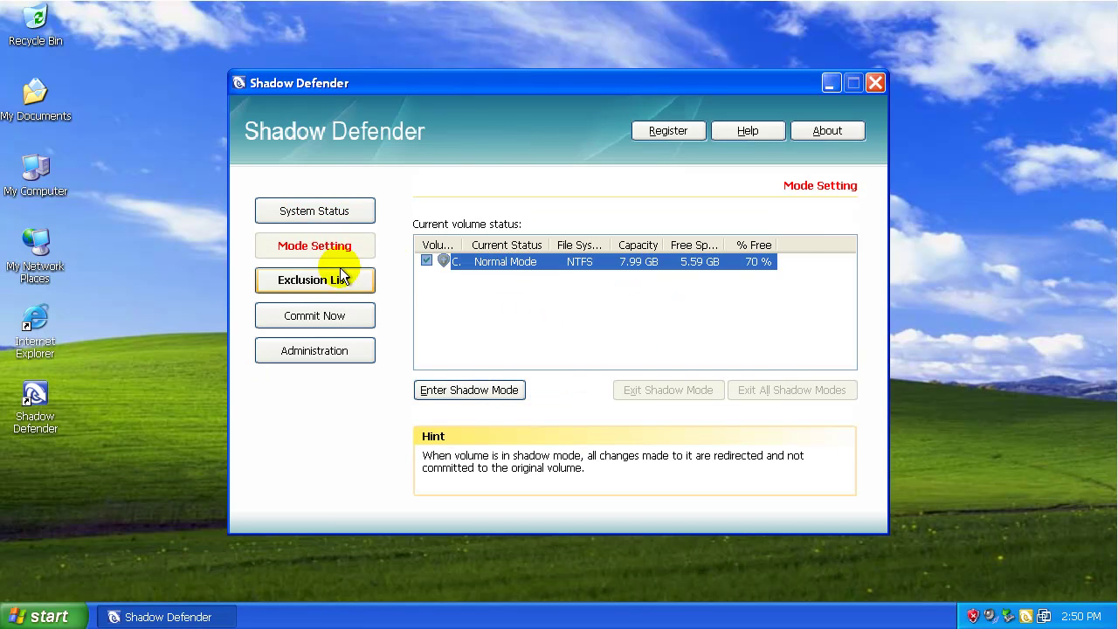
left_click(492, 390)
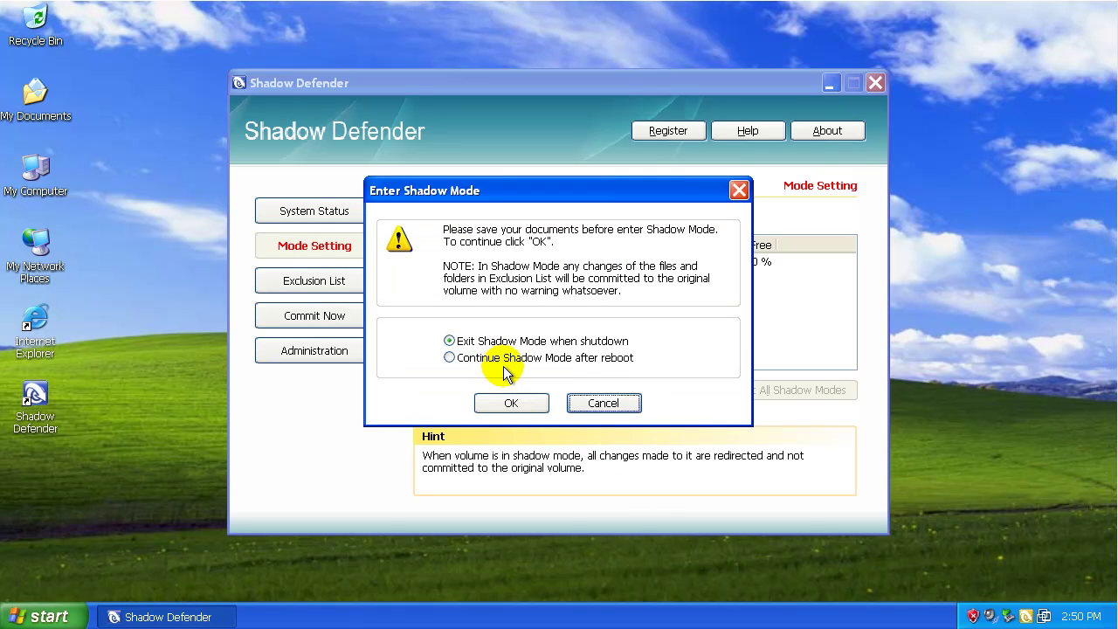
left_click(495, 359)
left_click(511, 403)
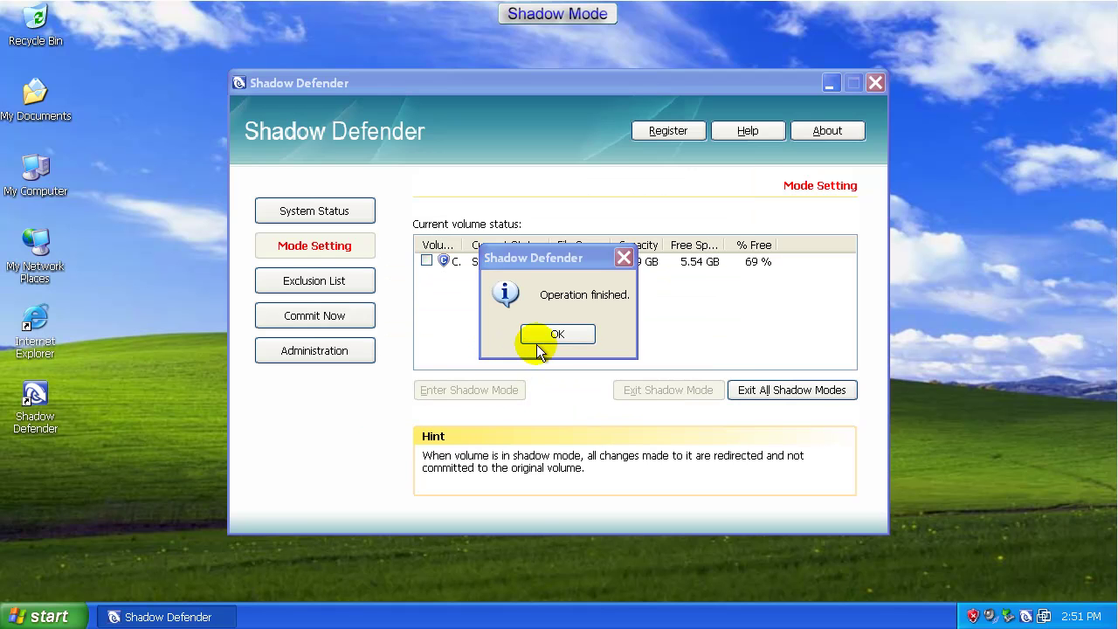
left_click(555, 337)
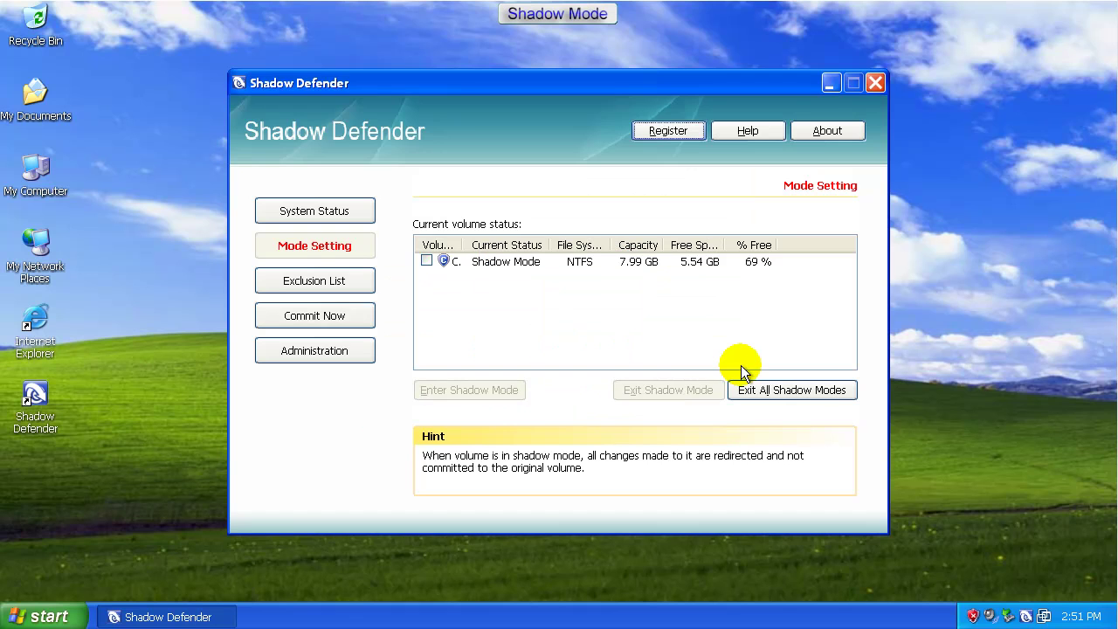
Select volume C: to check the Exit Shadow Mode option, clear the selection, and close Shadow Defender.
left_click(426, 260)
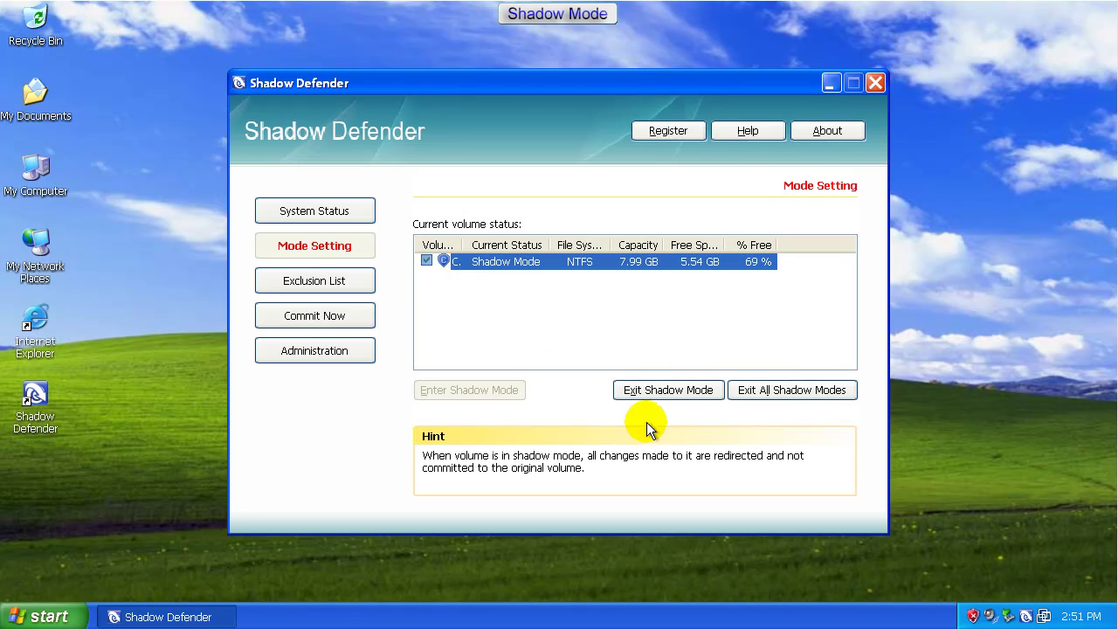
left_click(684, 308)
left_click(426, 261)
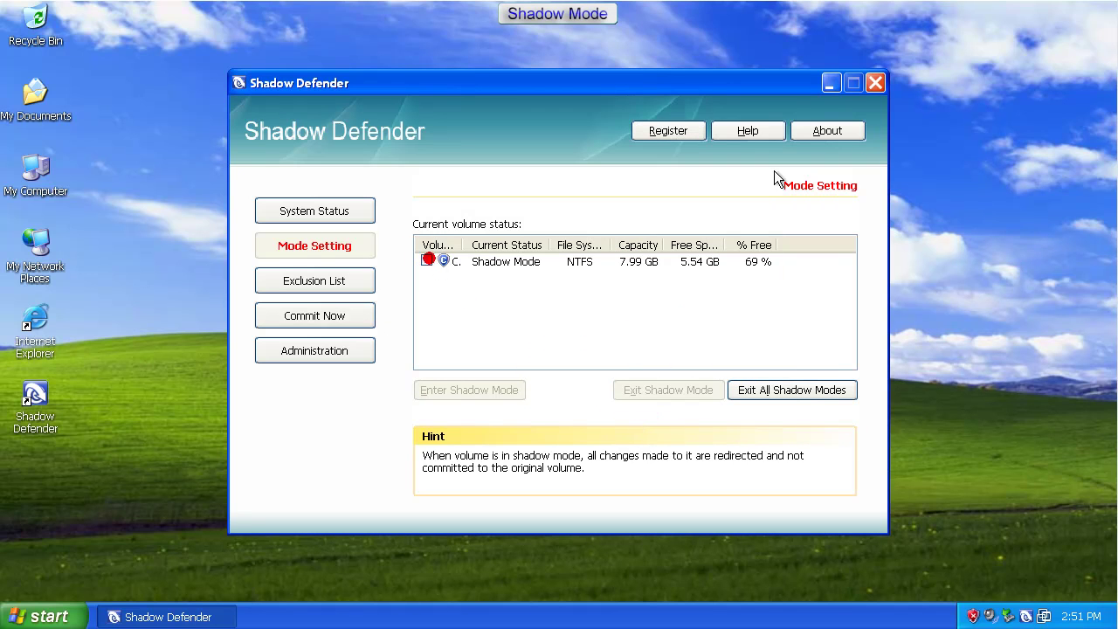
left_click(888, 100)
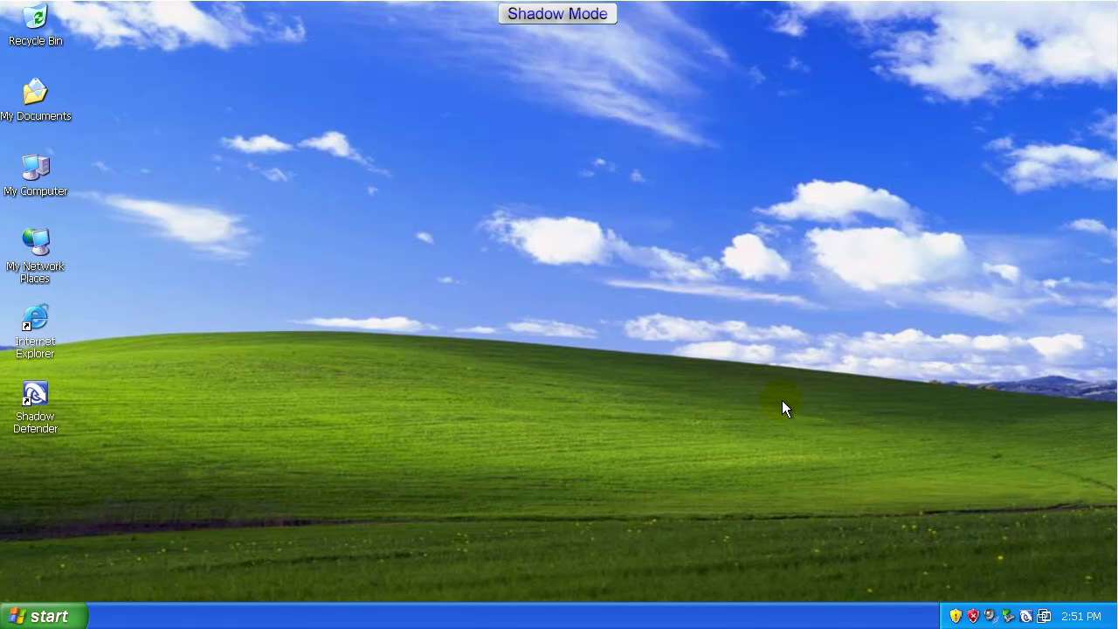
Review the running processes in Task Manager while in Shadow Mode, sorted by image name, and close Task Manager.
right_click(872, 614)
left_click(909, 569)
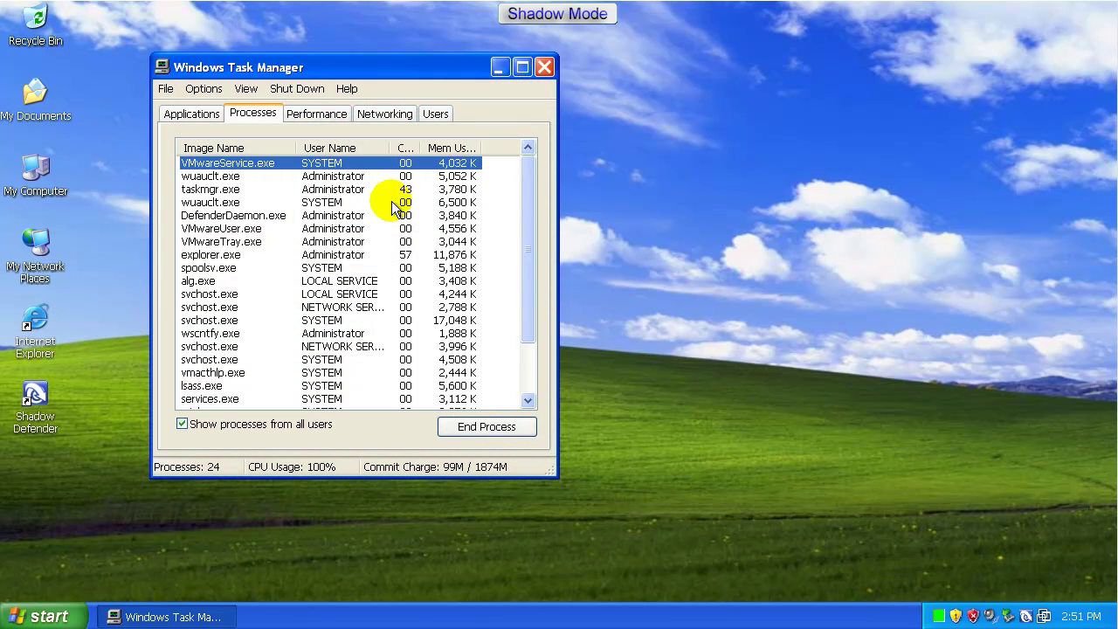
left_click(252, 146)
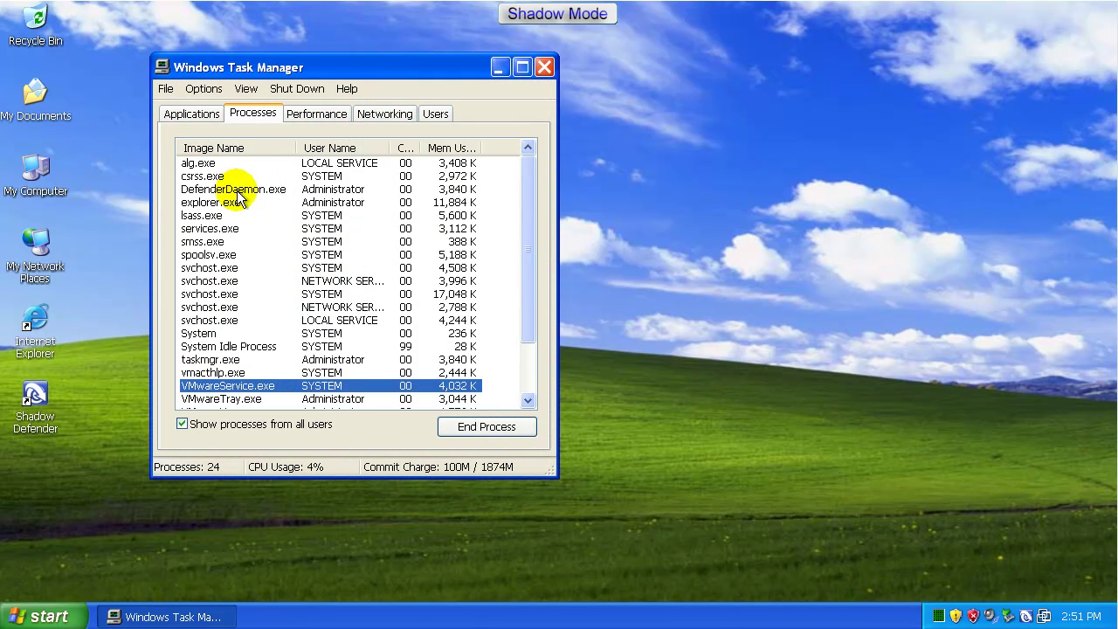
scroll(244, 260, "down", 2)
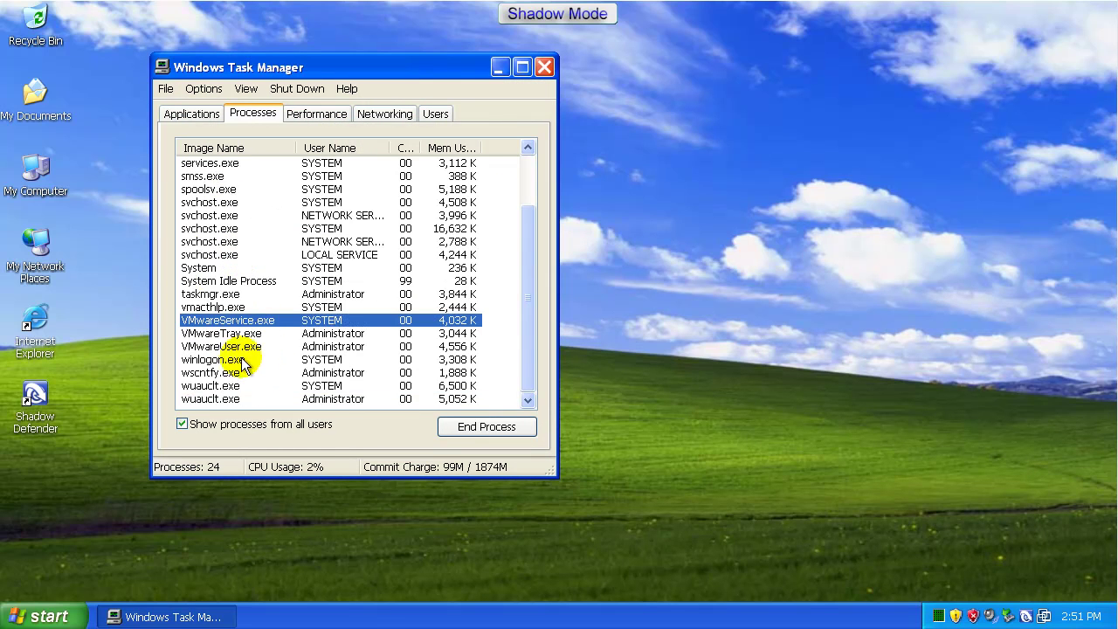
mouse_move(529, 289)
left_mouse_down()
mouse_move(537, 224)
mouse_move(535, 303)
left_mouse_up()
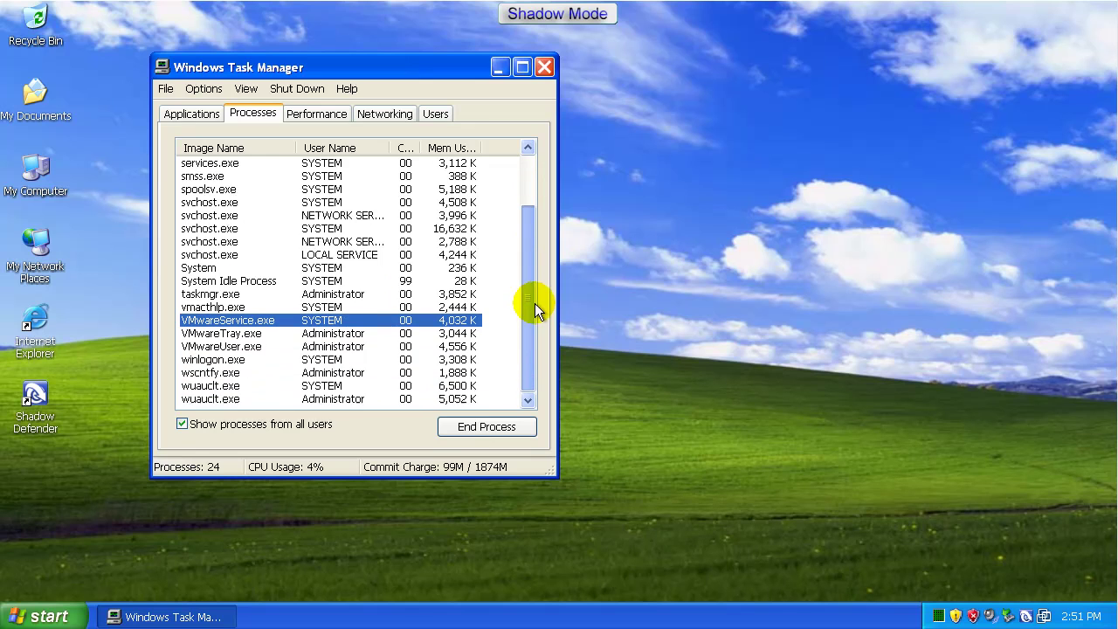
left_click(543, 66)
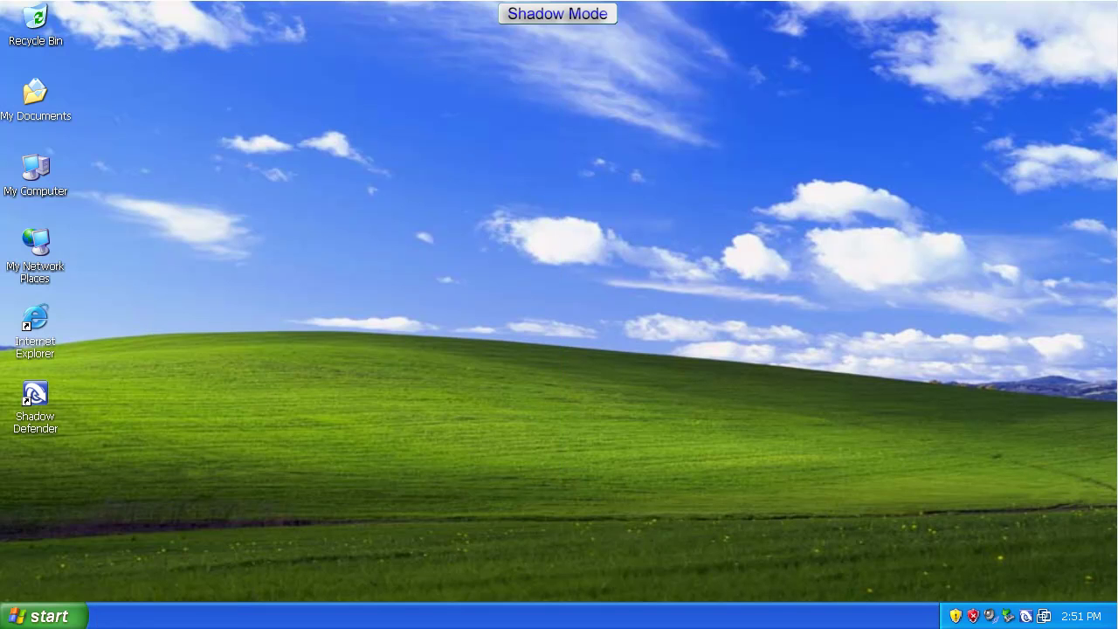